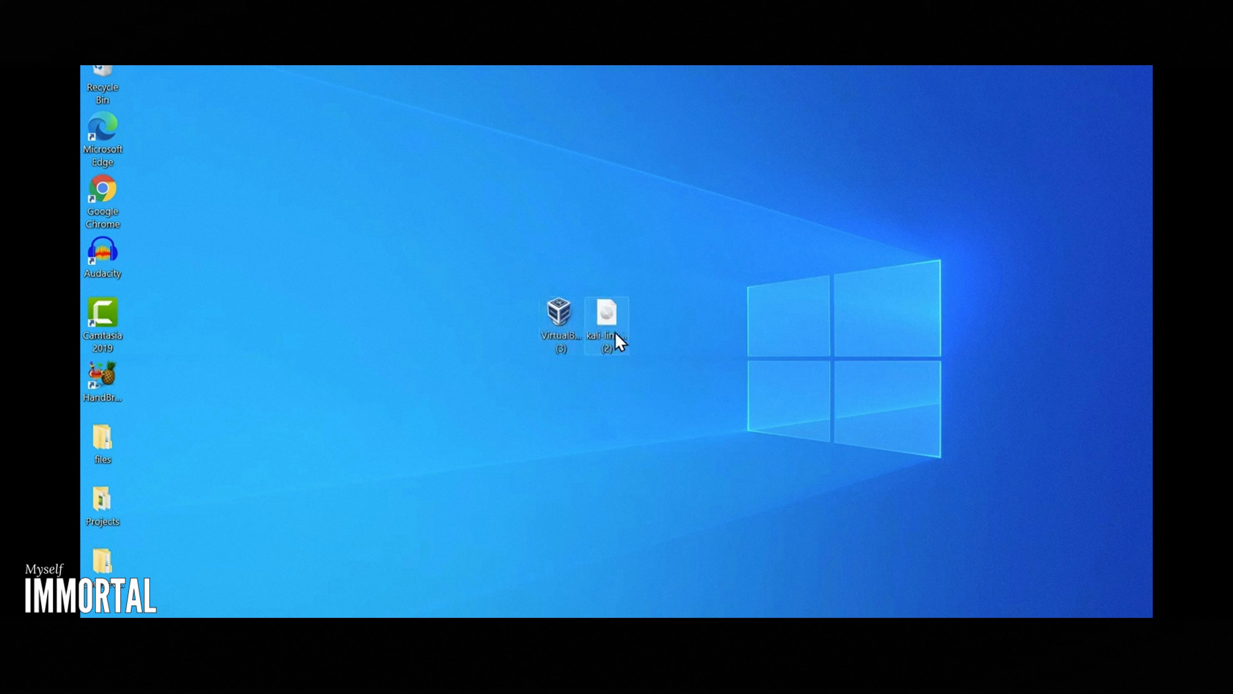
Step: Run the VirtualBox installer from the desktop and accept the default features, install location and shortcut options
left_click(559, 318)
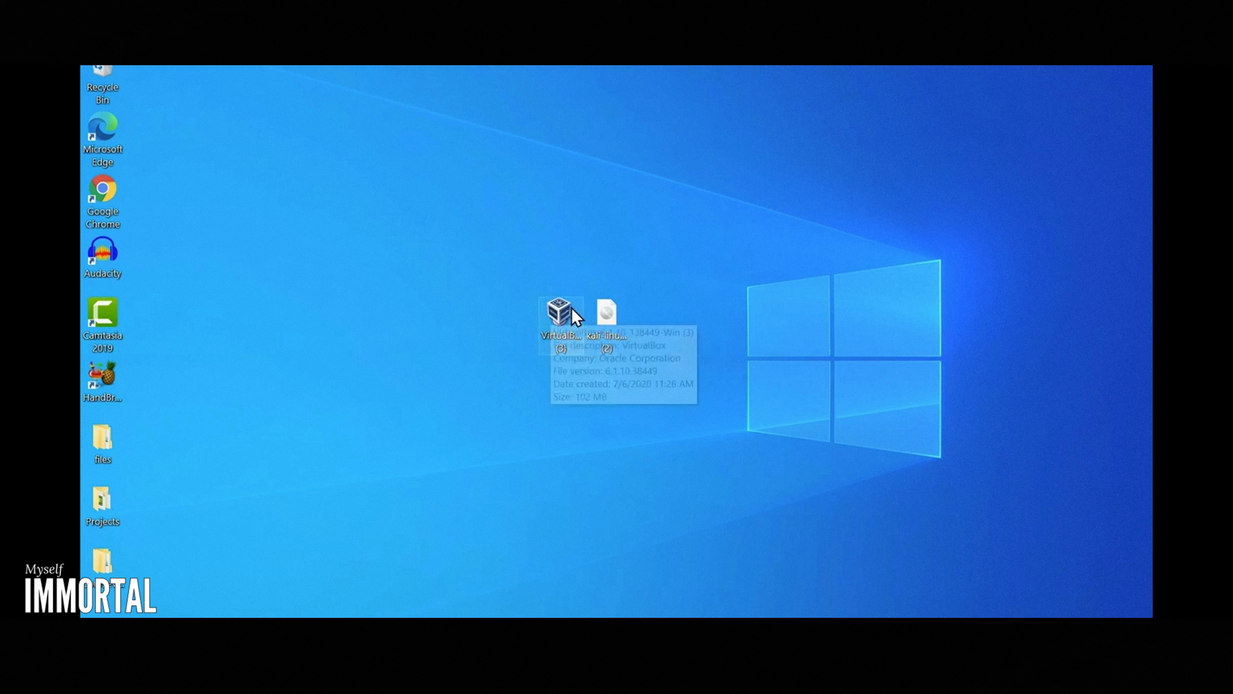
left_click_drag(559, 311, 389, 298)
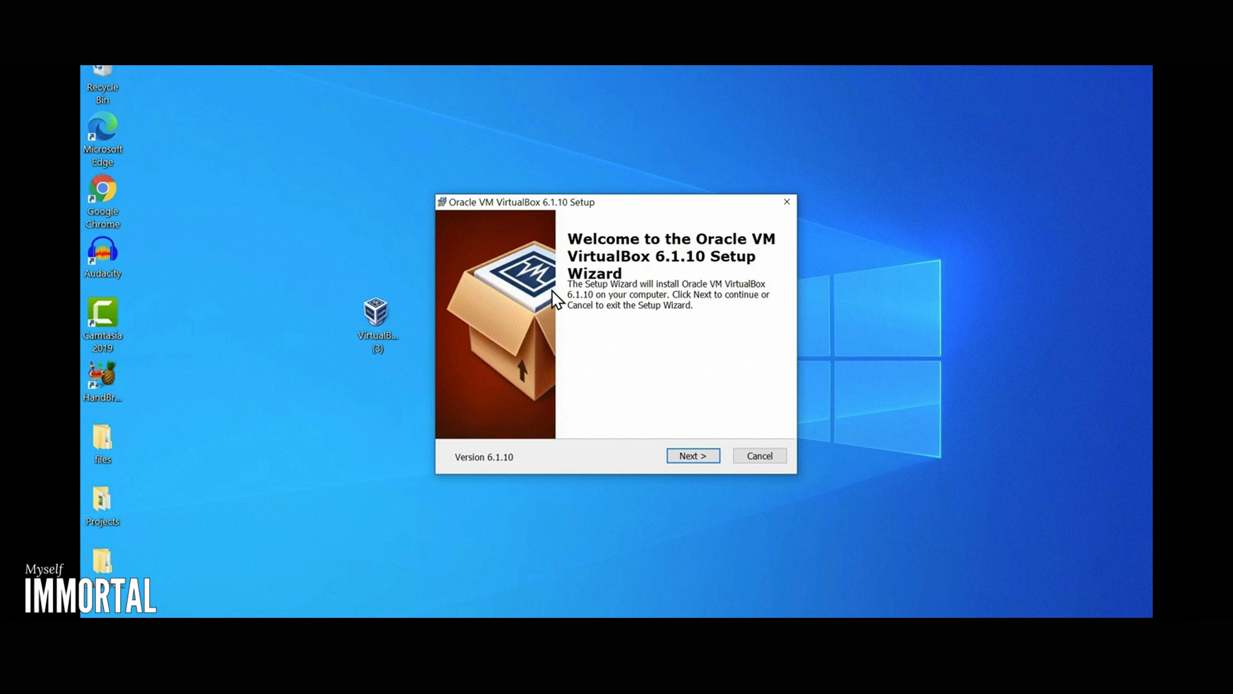
left_click(695, 457)
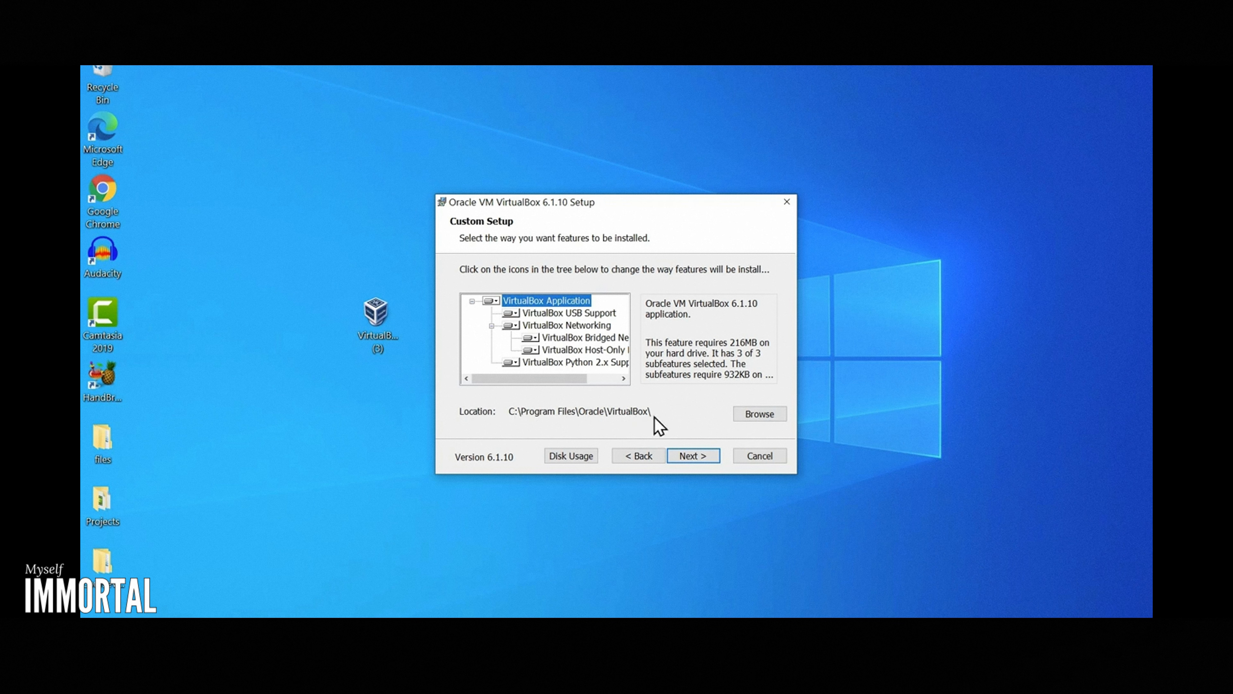
left_click(707, 462)
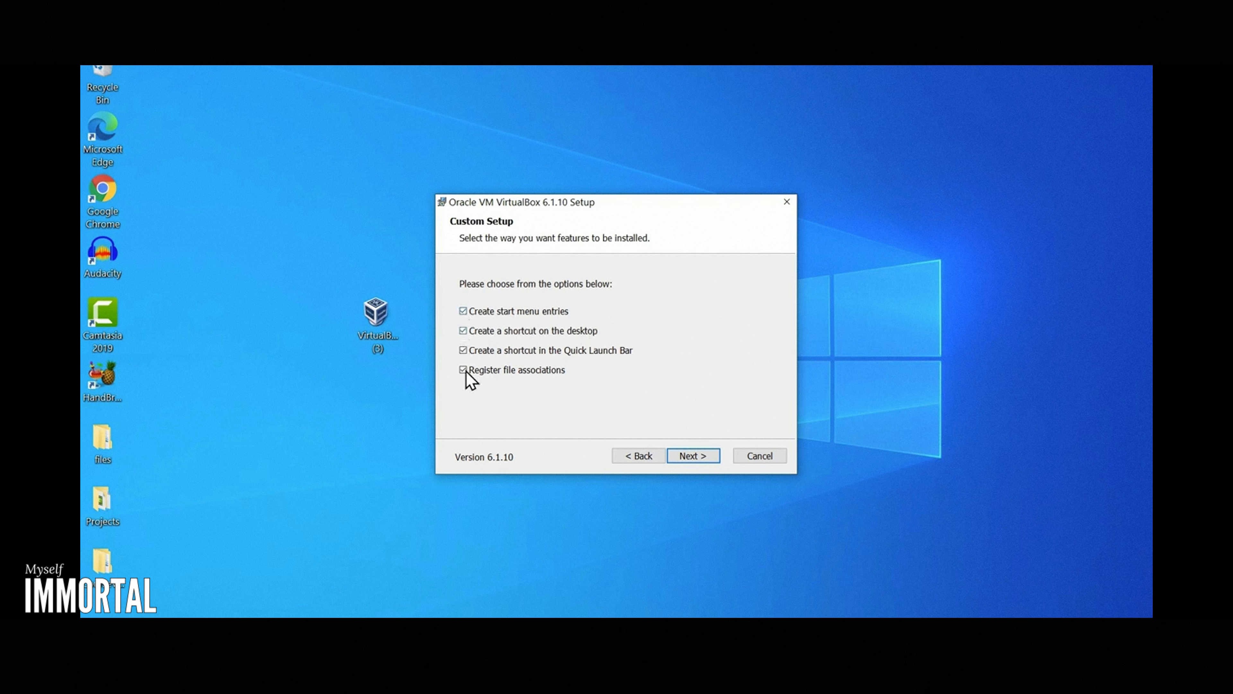
left_click(702, 459)
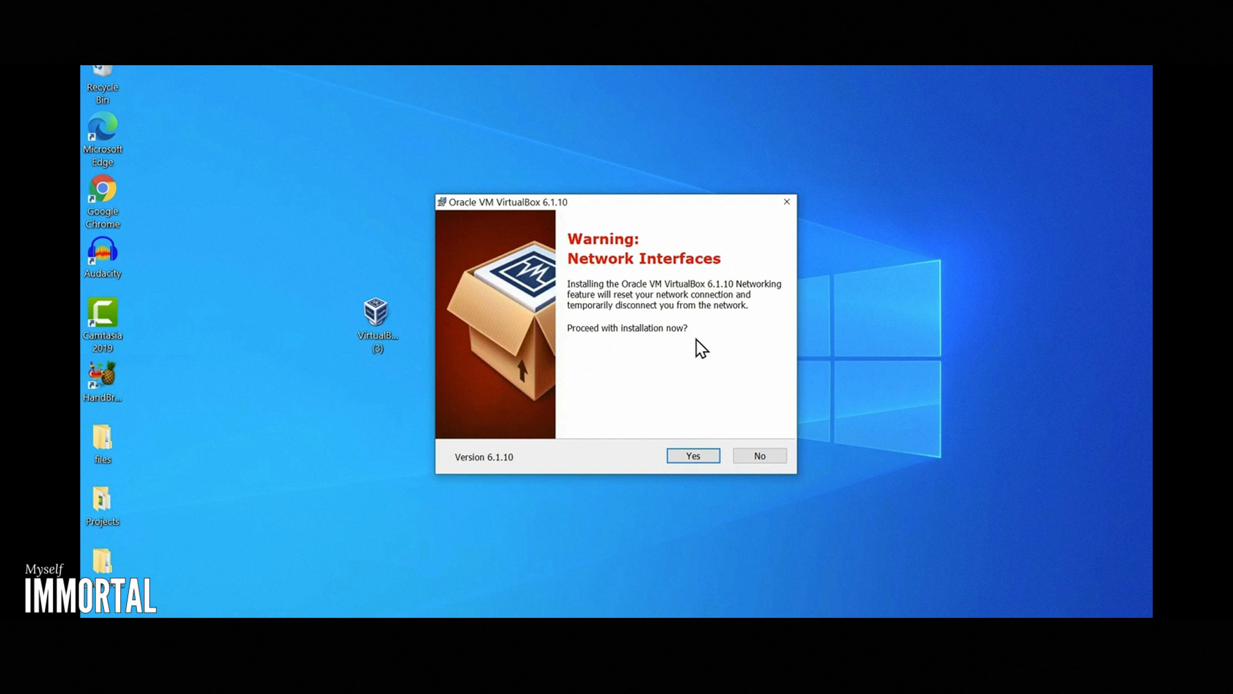
Step: Install VirtualBox 6.1.10, accepting the network interruption and device changes, and finish setup with the program set to start
left_click(695, 458)
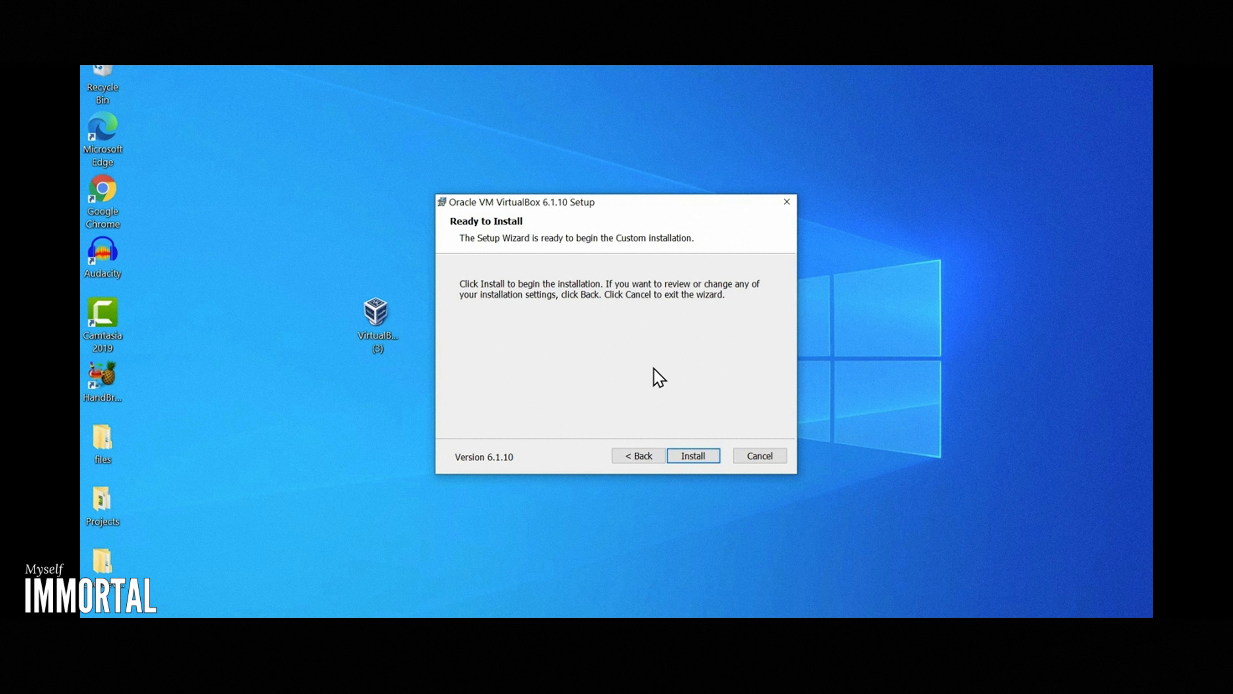
left_click(691, 462)
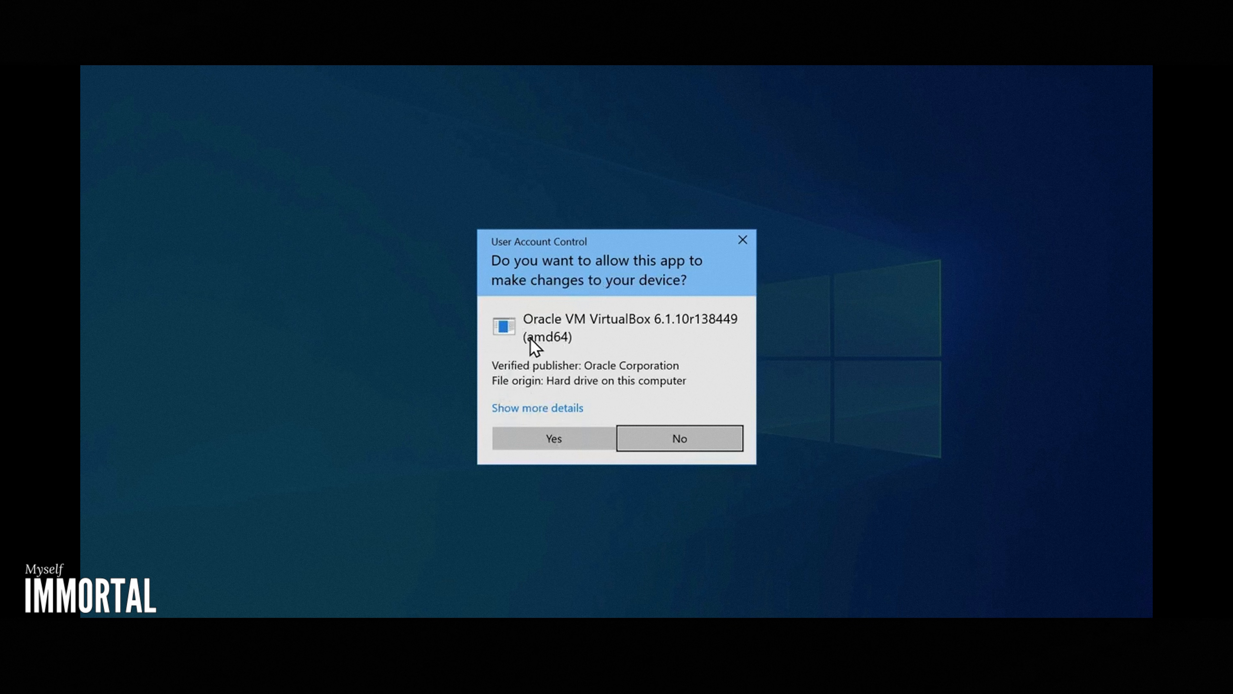
left_click(555, 438)
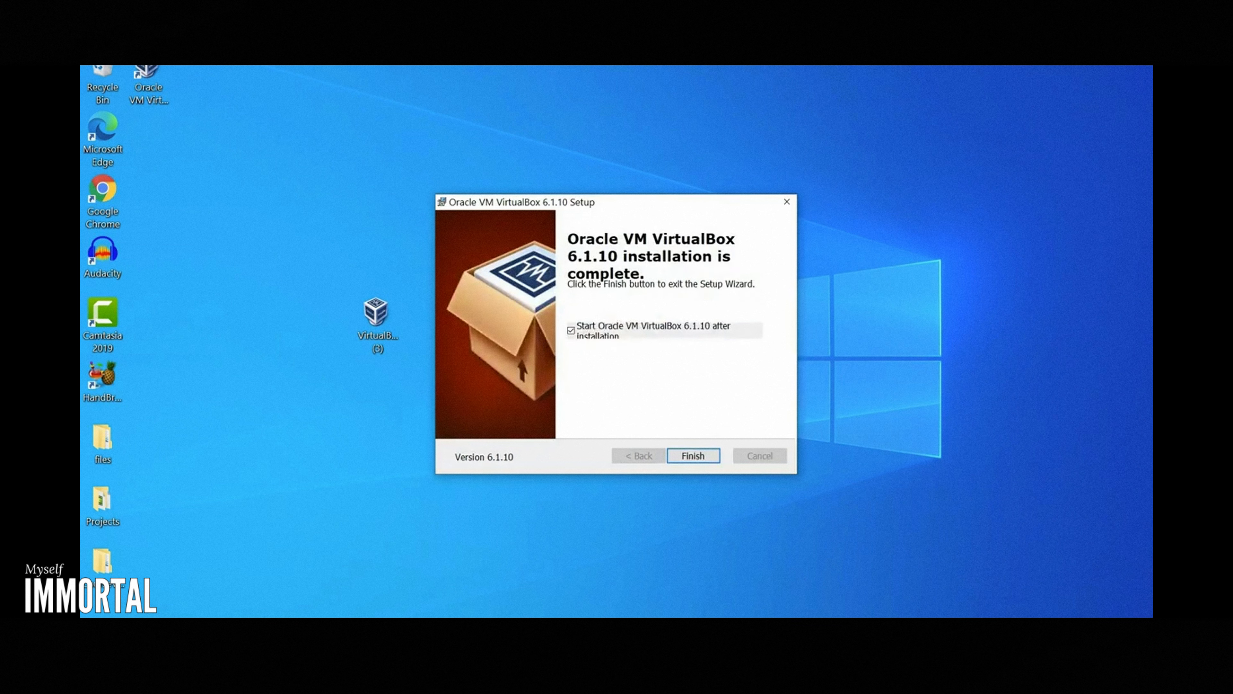
left_click(692, 458)
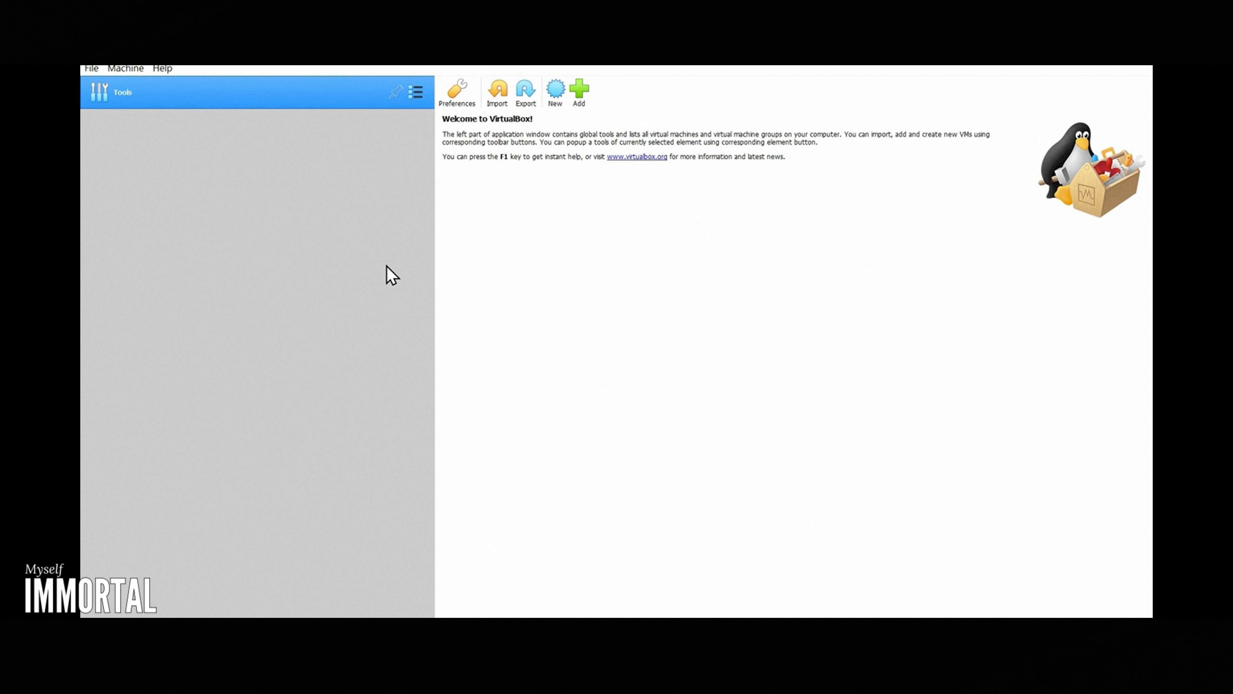
Step: Start creating a new virtual machine and name it Kali Linux
left_click(558, 103)
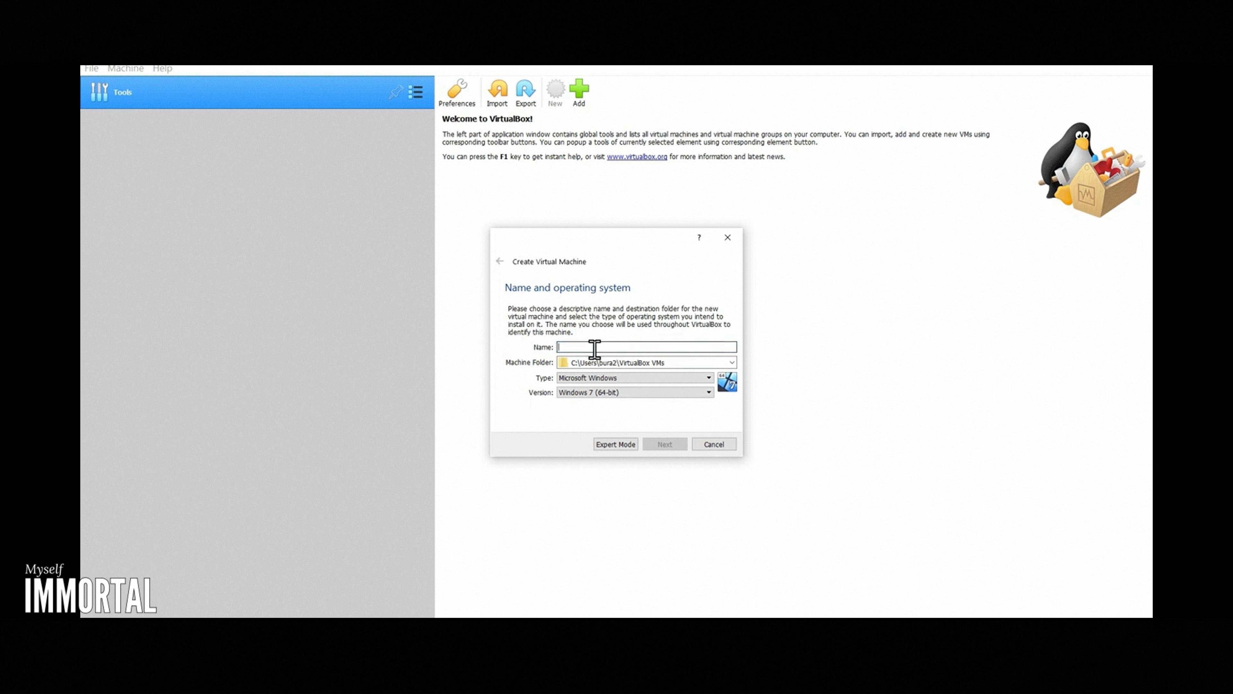
type("Kali Linux")
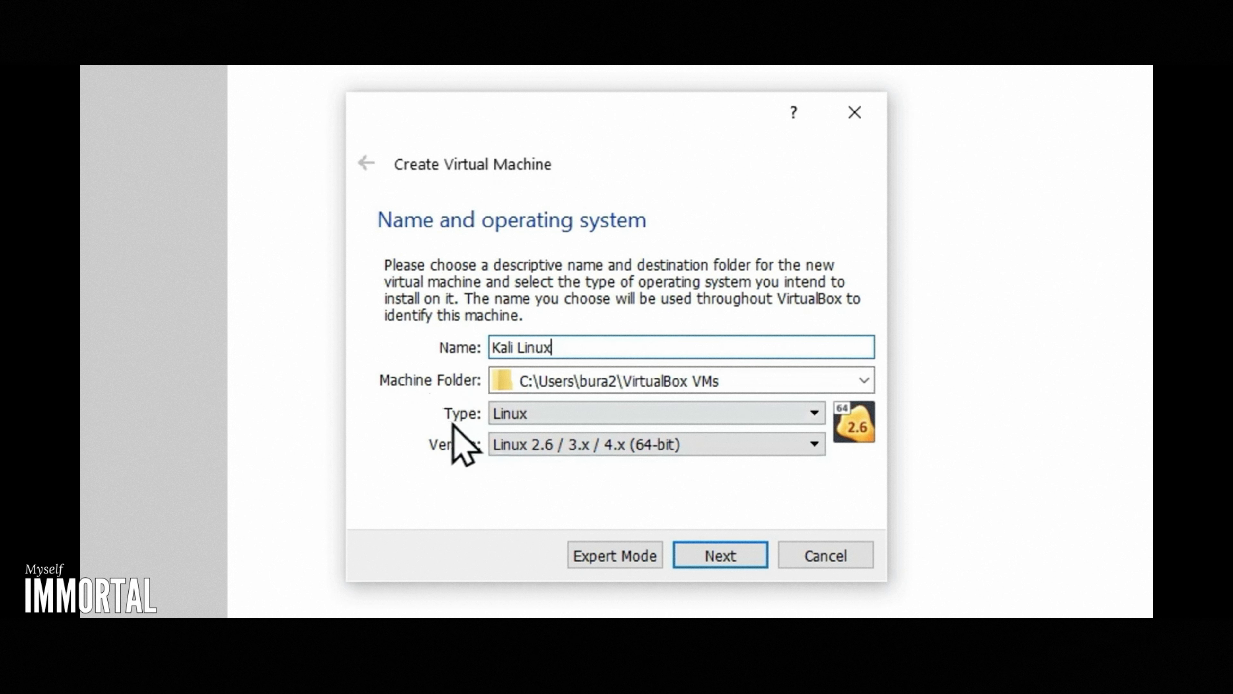
Step: Set the virtual machine's type to Linux and version to Debian (64-bit), and continue to the memory size settings
left_click(509, 414)
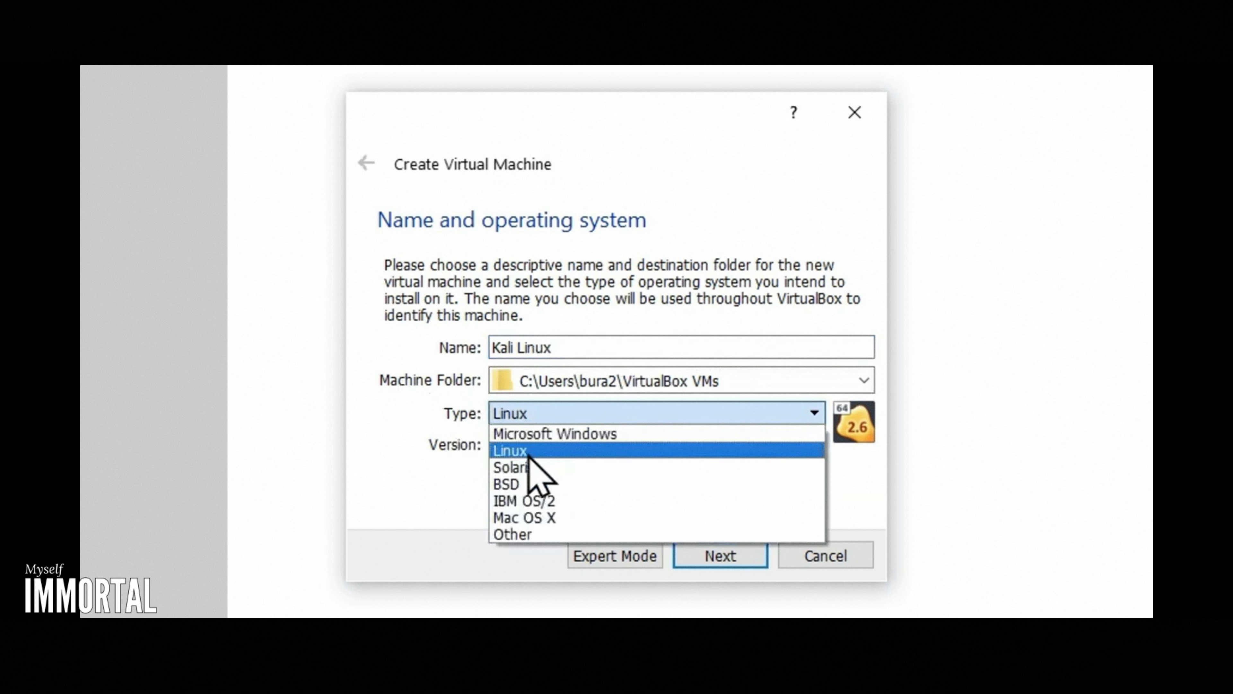
left_click(517, 452)
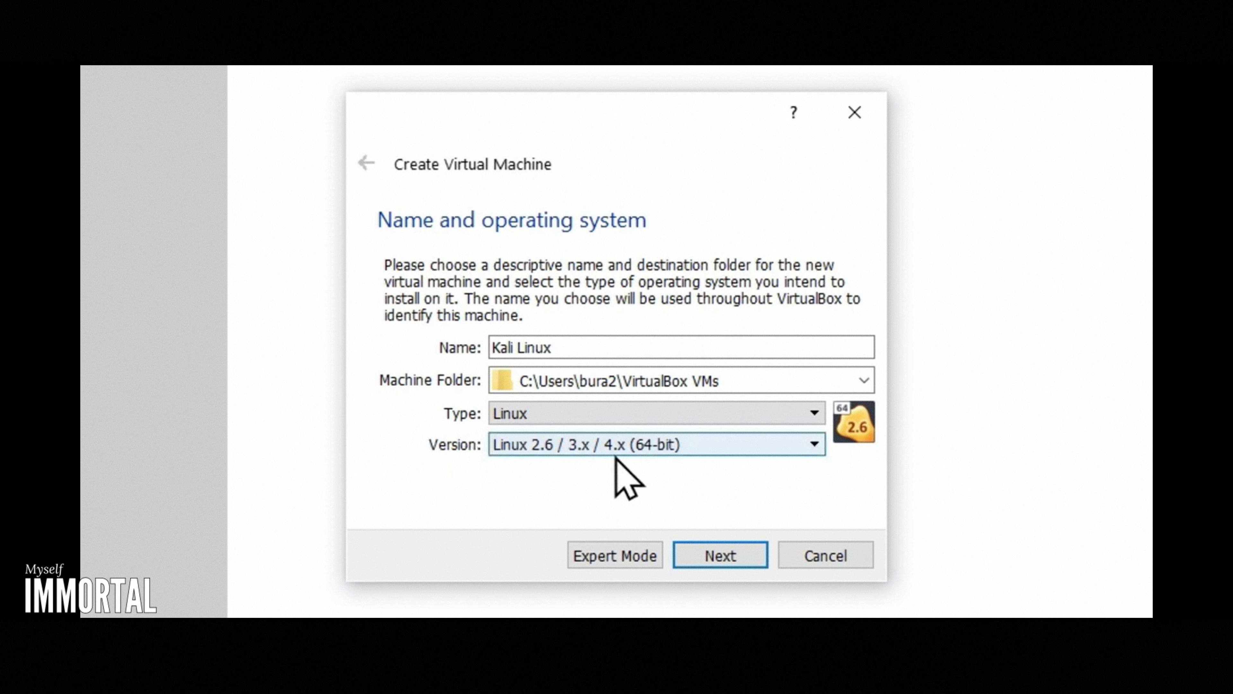
left_click(626, 450)
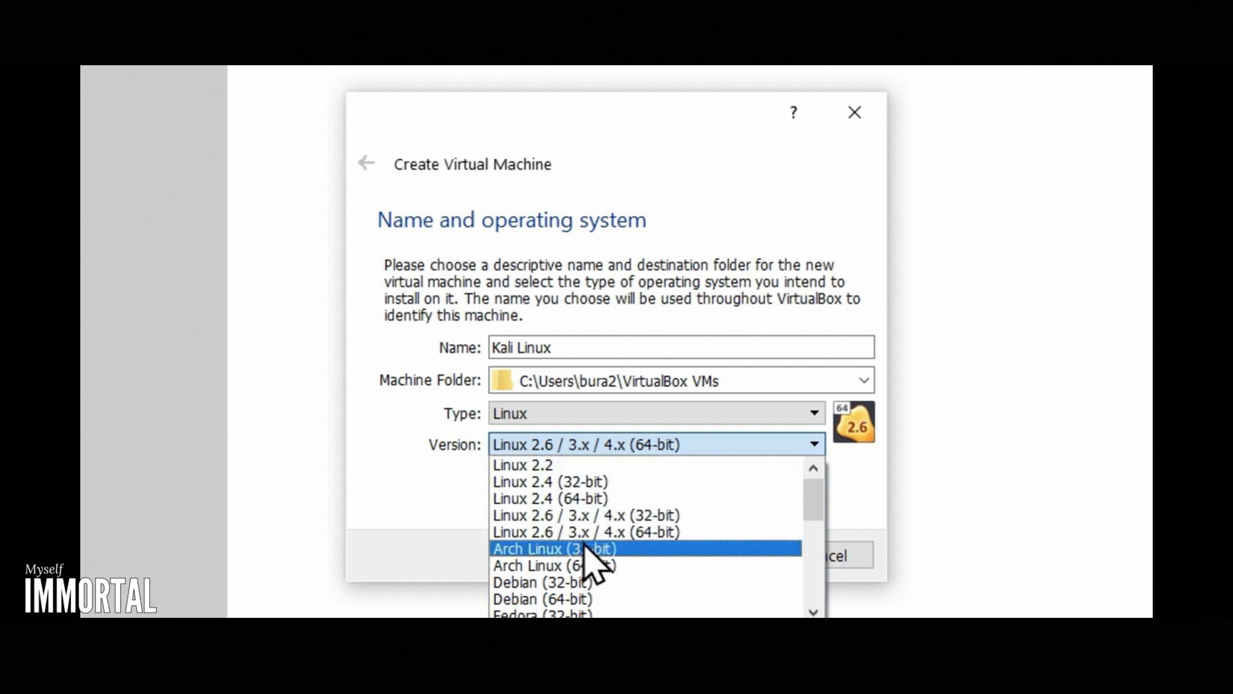
scroll(585, 559, "down", 1)
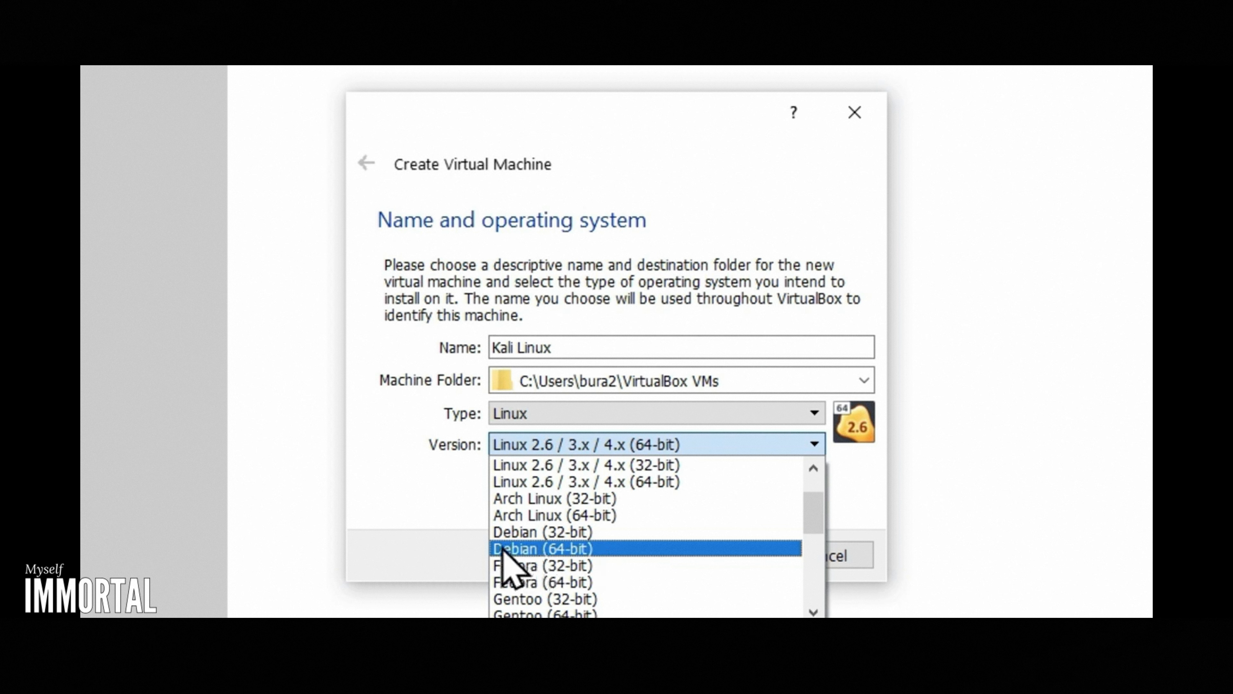
left_click(521, 548)
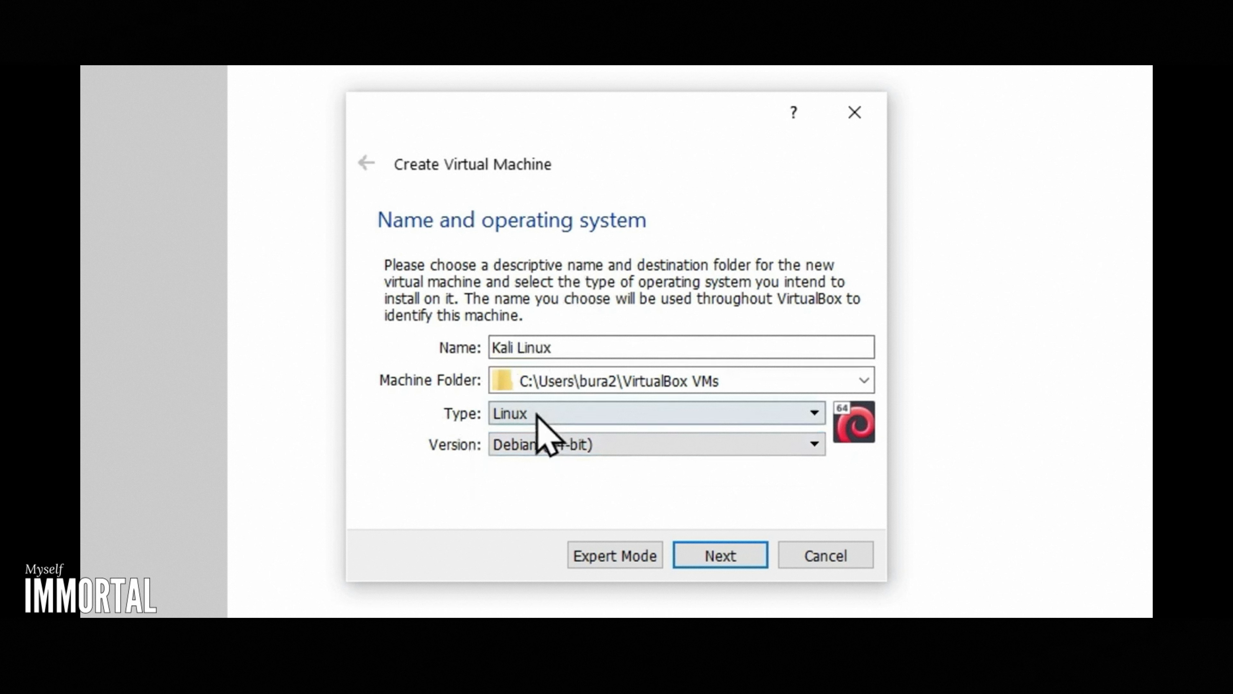
left_click(715, 556)
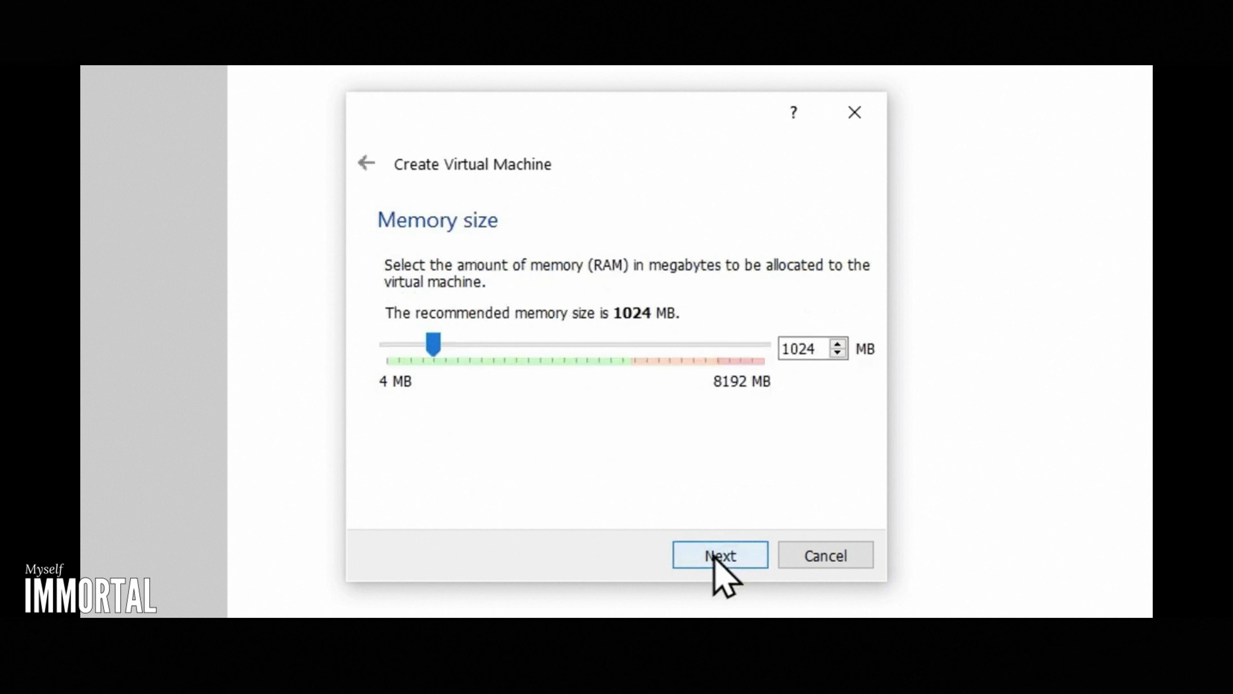
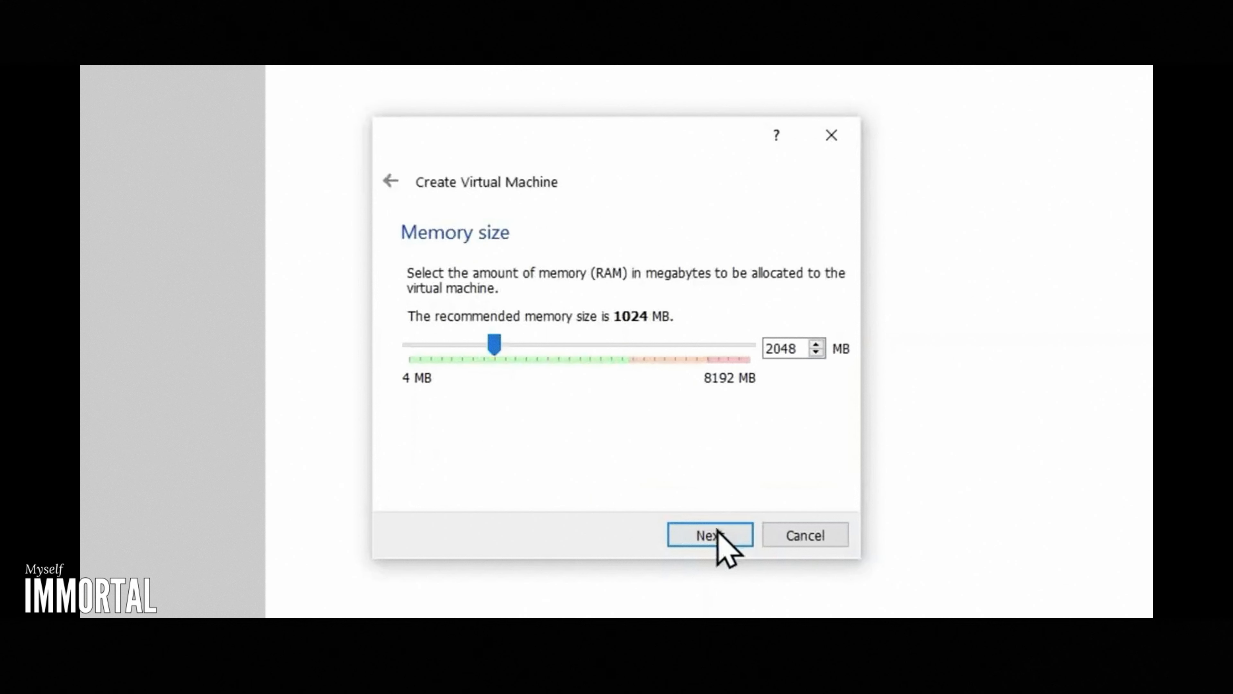
Step: Accept 2048 MB of memory for the virtual machine and choose to create a virtual hard disk now
left_click(715, 534)
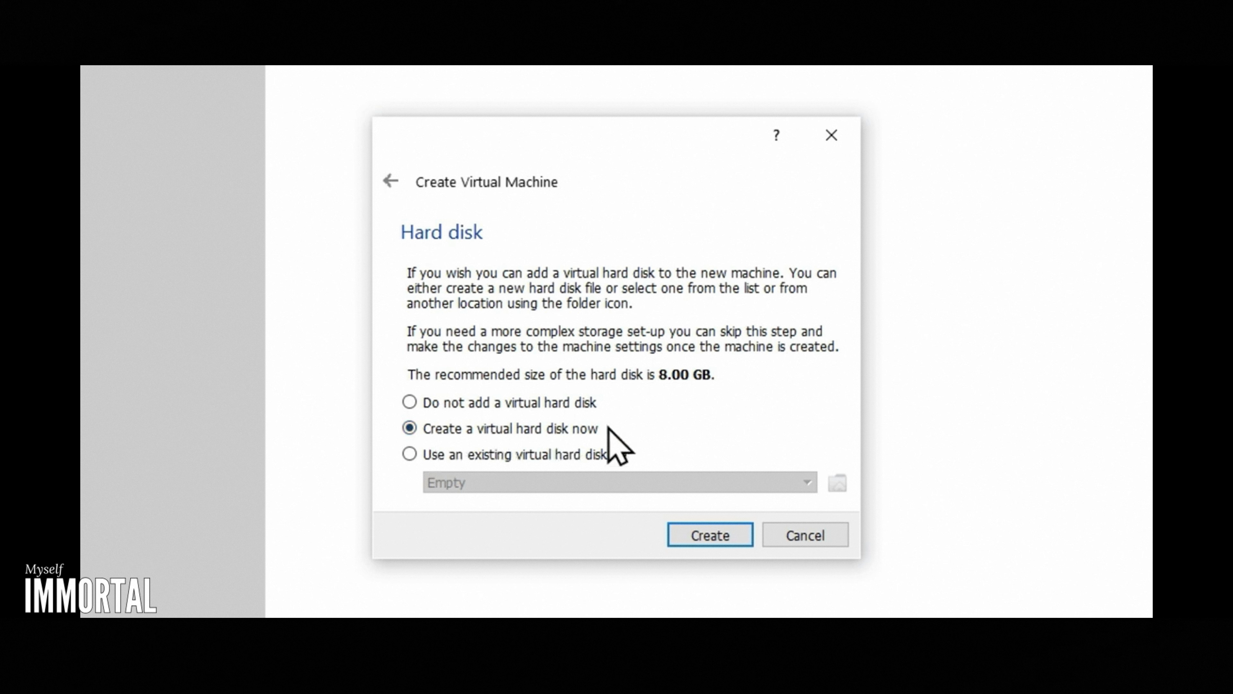
left_click_drag(728, 375, 561, 369)
left_click(723, 381)
left_click(704, 534)
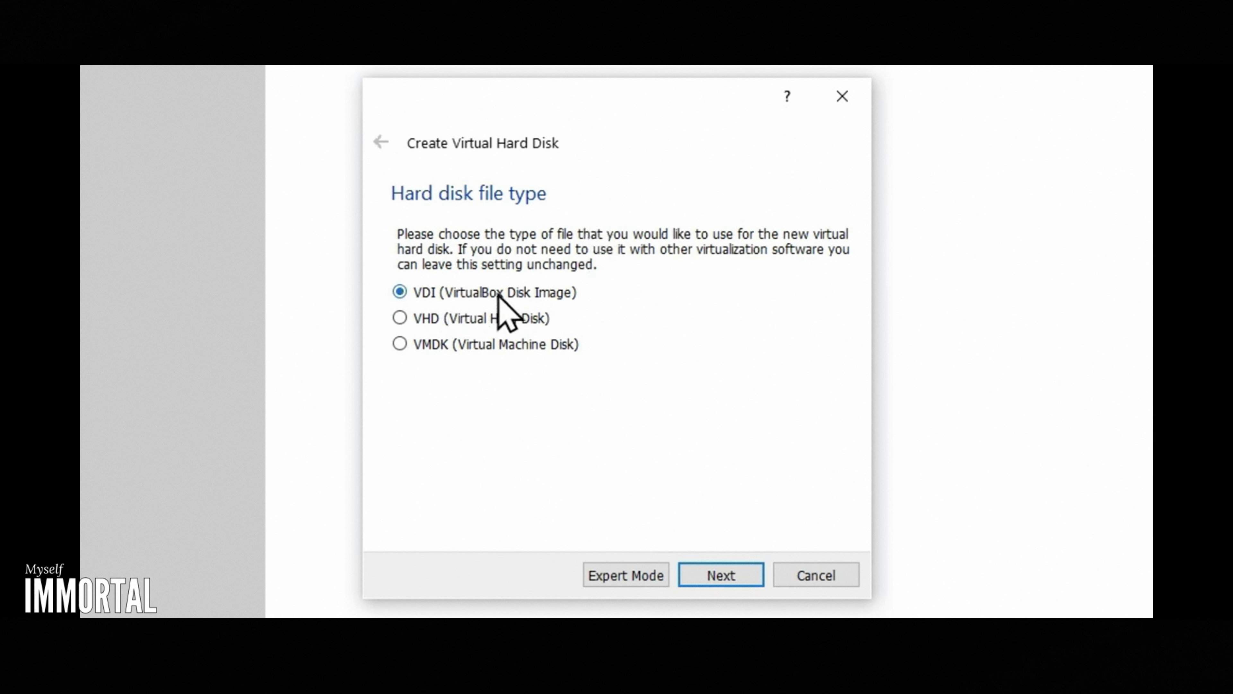
Step: Create the virtual hard disk as a dynamically allocated VDI in the default location with a size of 30.60 GB
left_click(721, 578)
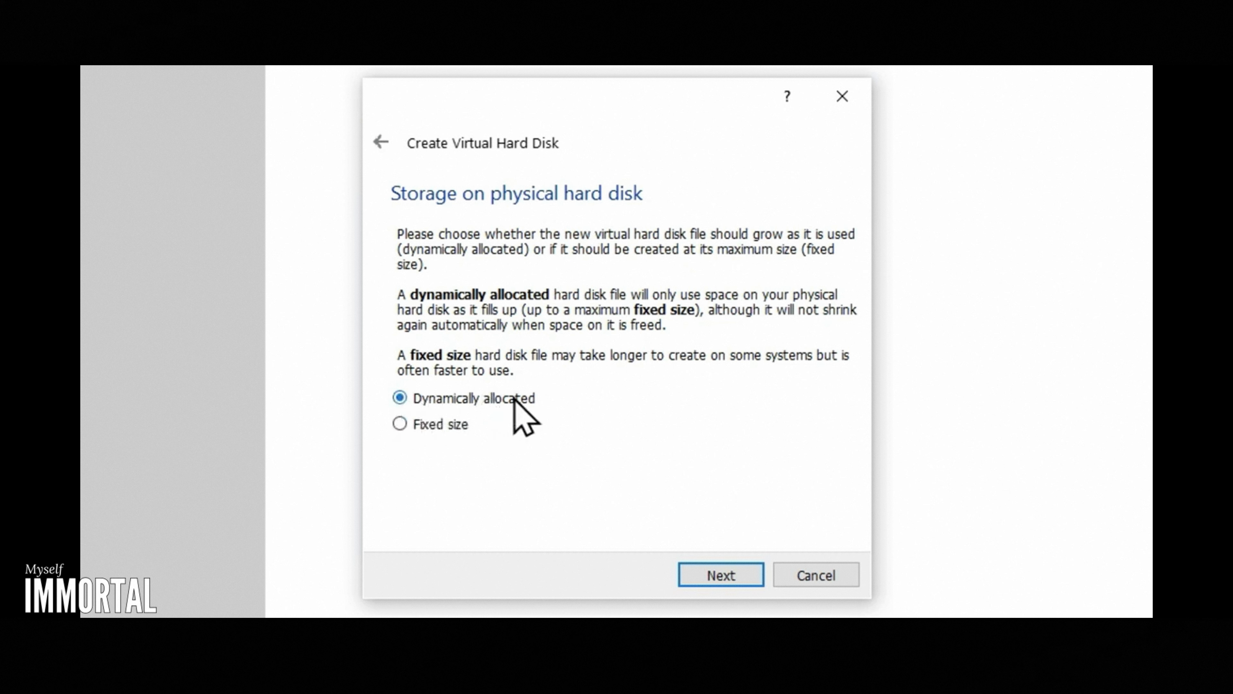
left_click(722, 579)
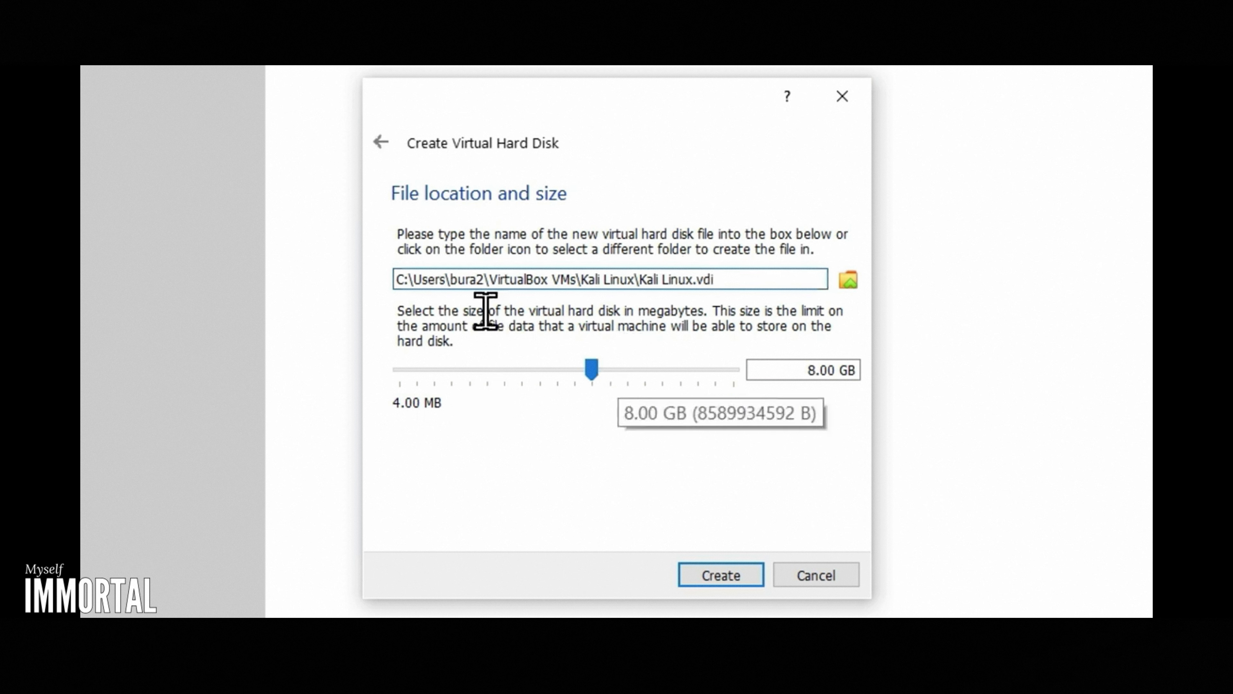
left_click(748, 280)
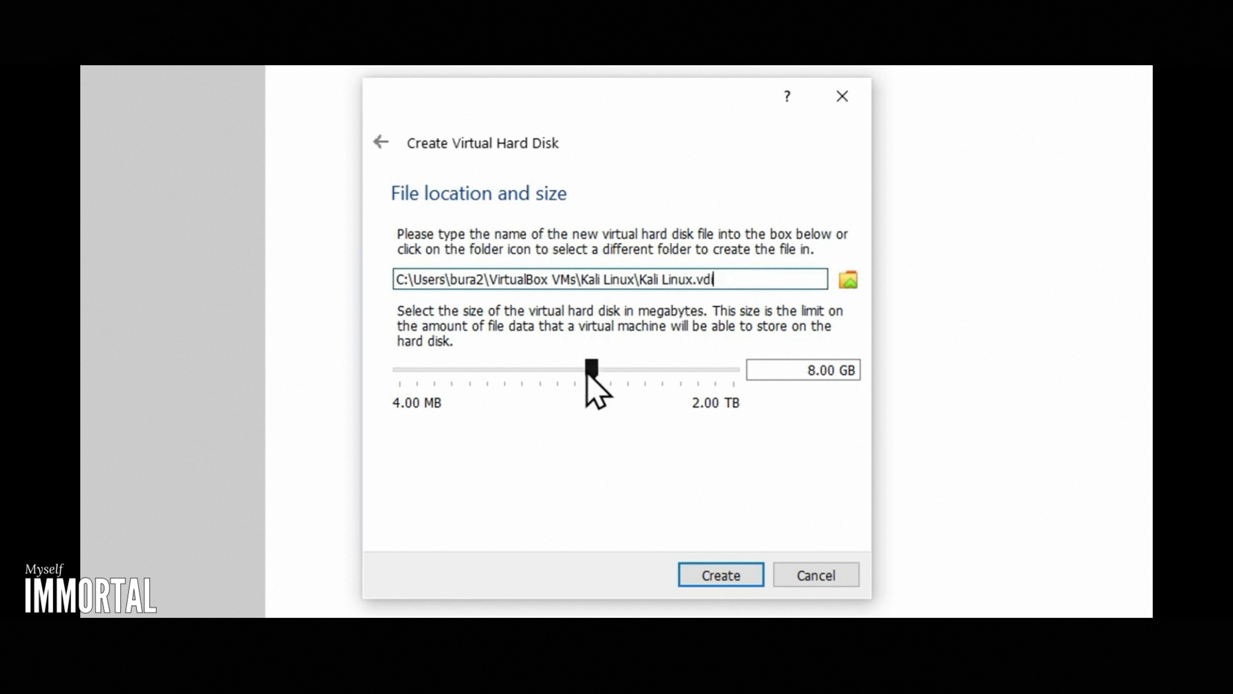
mouse_move(594, 369)
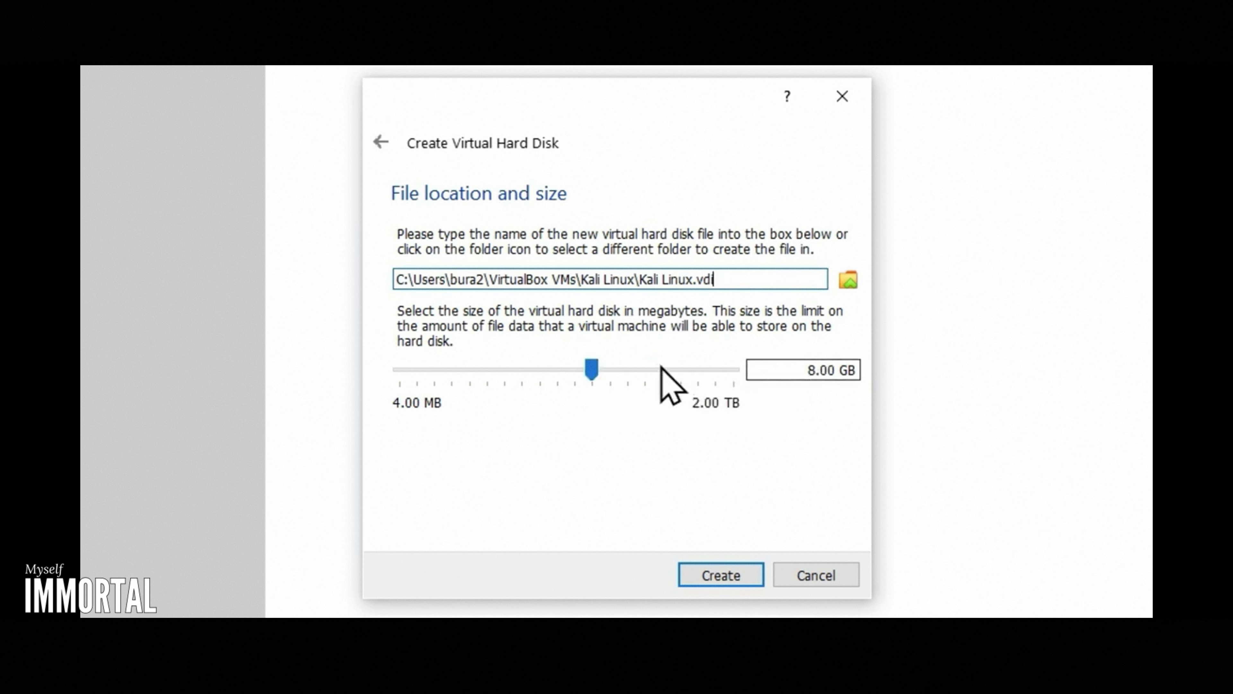
left_click_drag(588, 370, 611, 373)
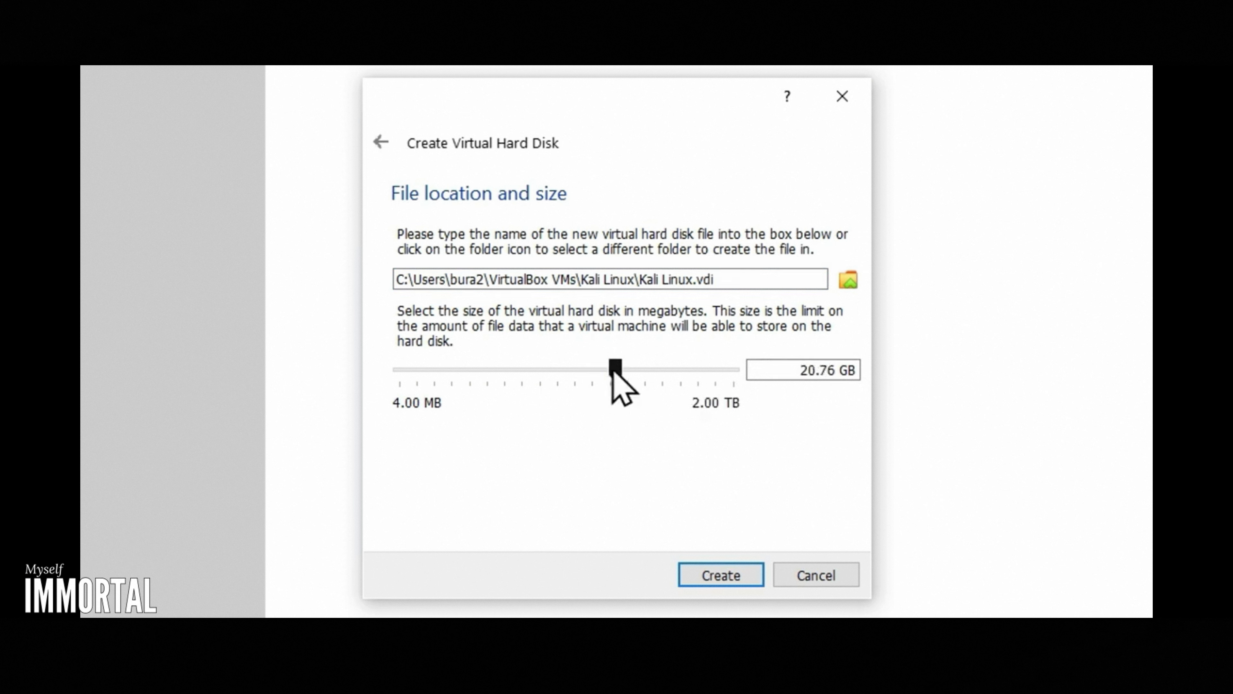
left_click_drag(613, 372, 621, 367)
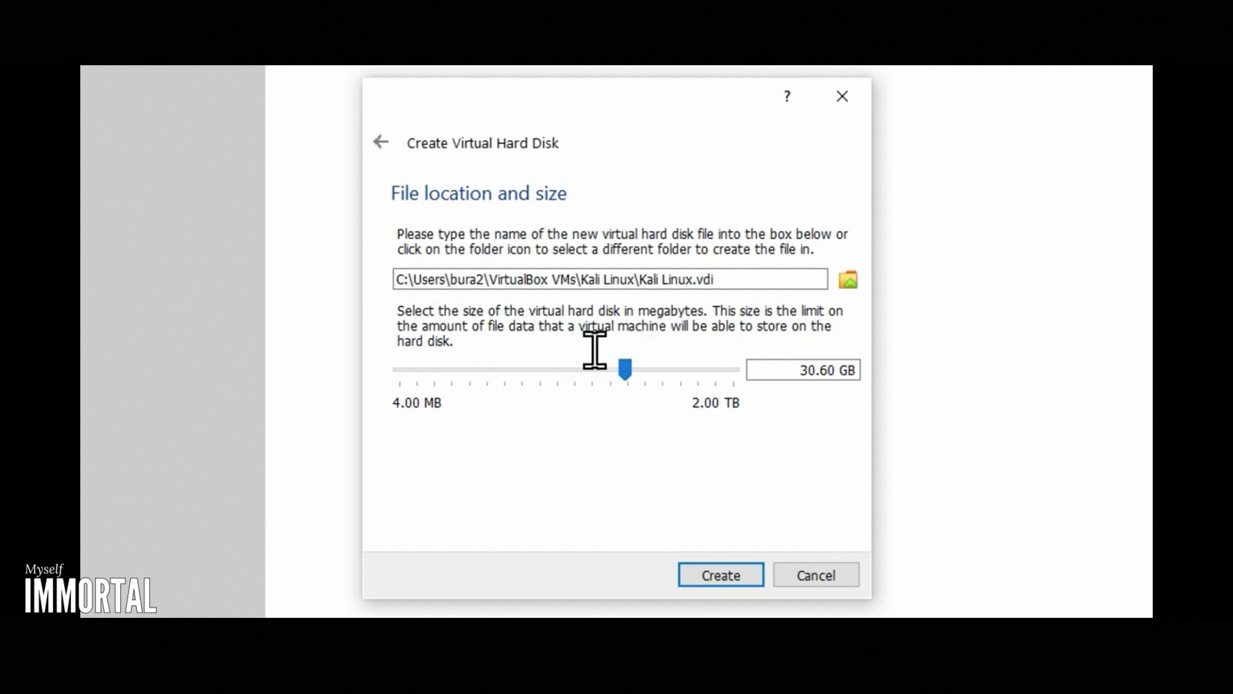
mouse_move(633, 381)
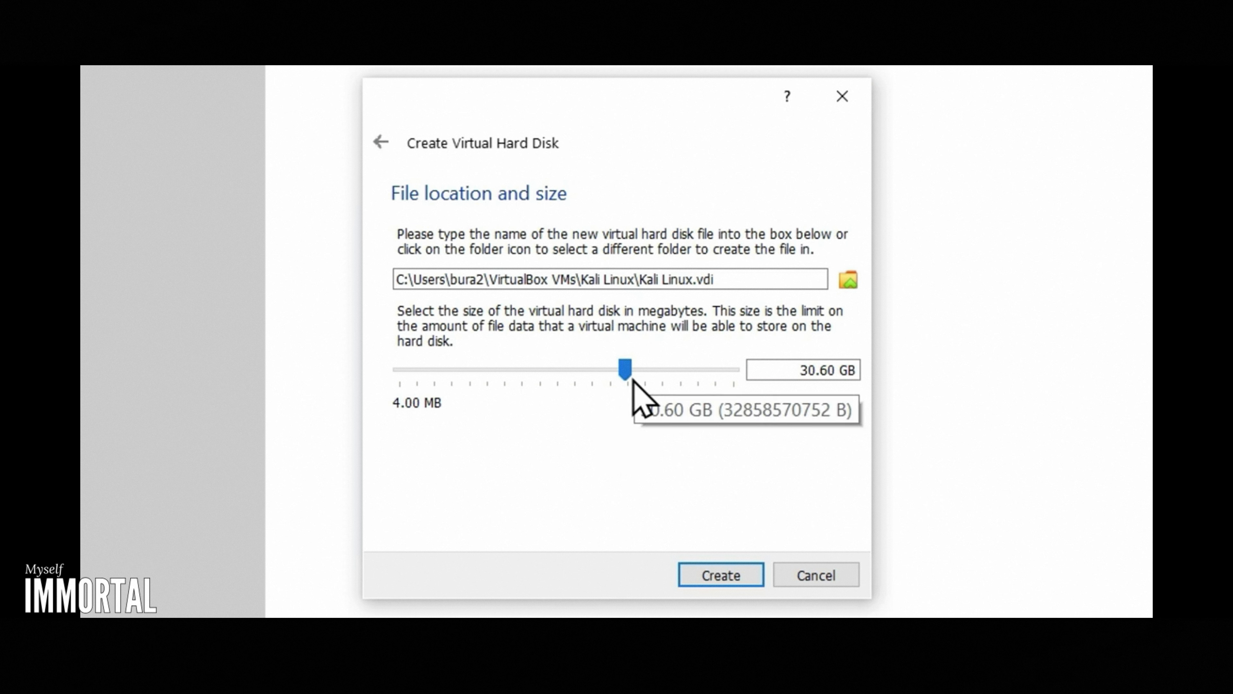
left_click(739, 576)
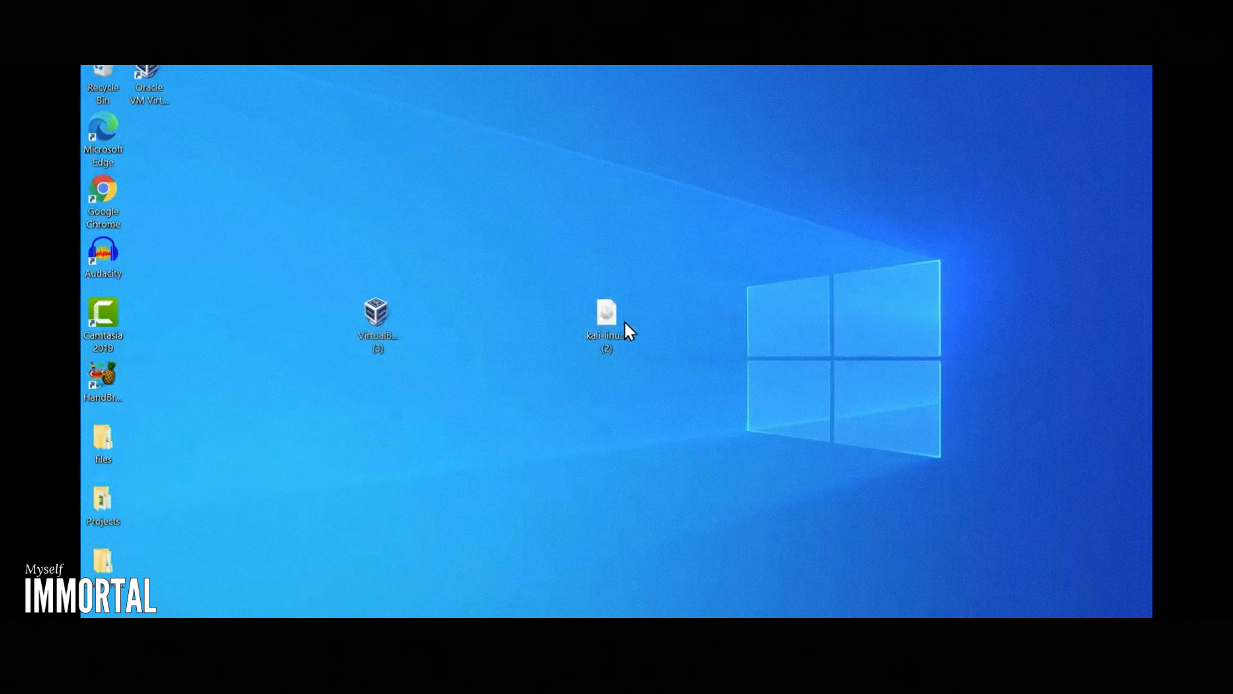
left_click(628, 330)
left_click_drag(692, 436, 486, 191)
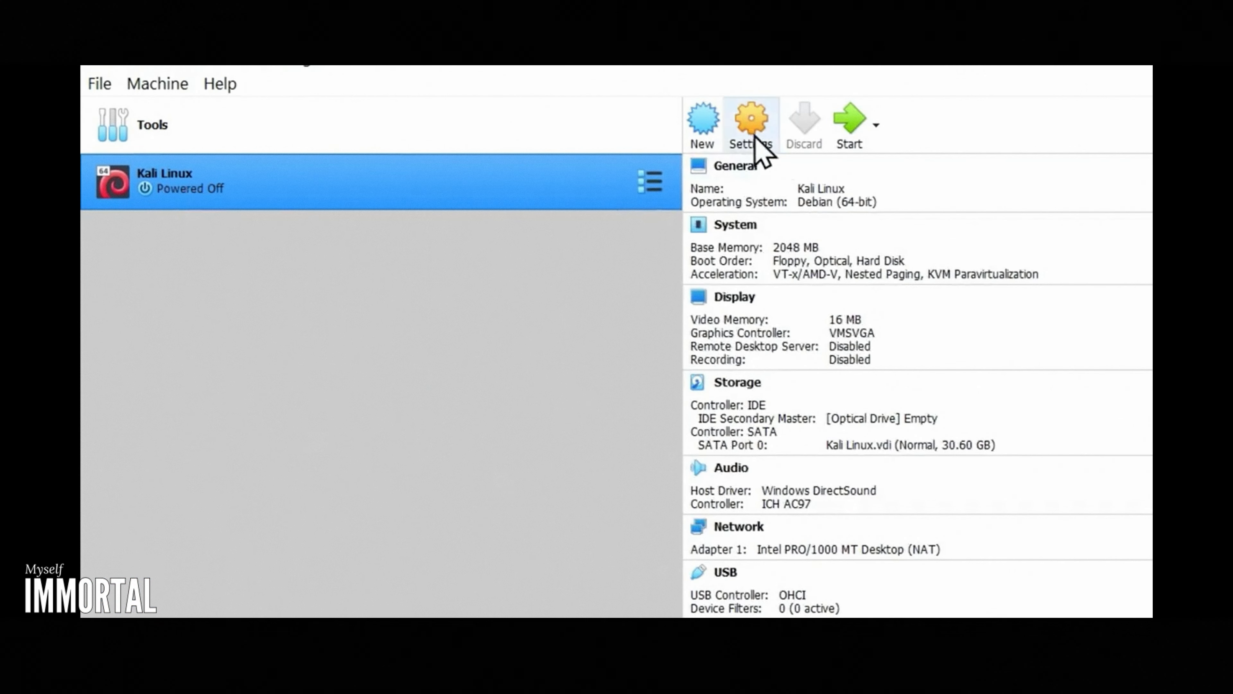
Step: Remove the empty optical drive from the IDE controller in the Kali Linux machine's storage settings
left_click(754, 129)
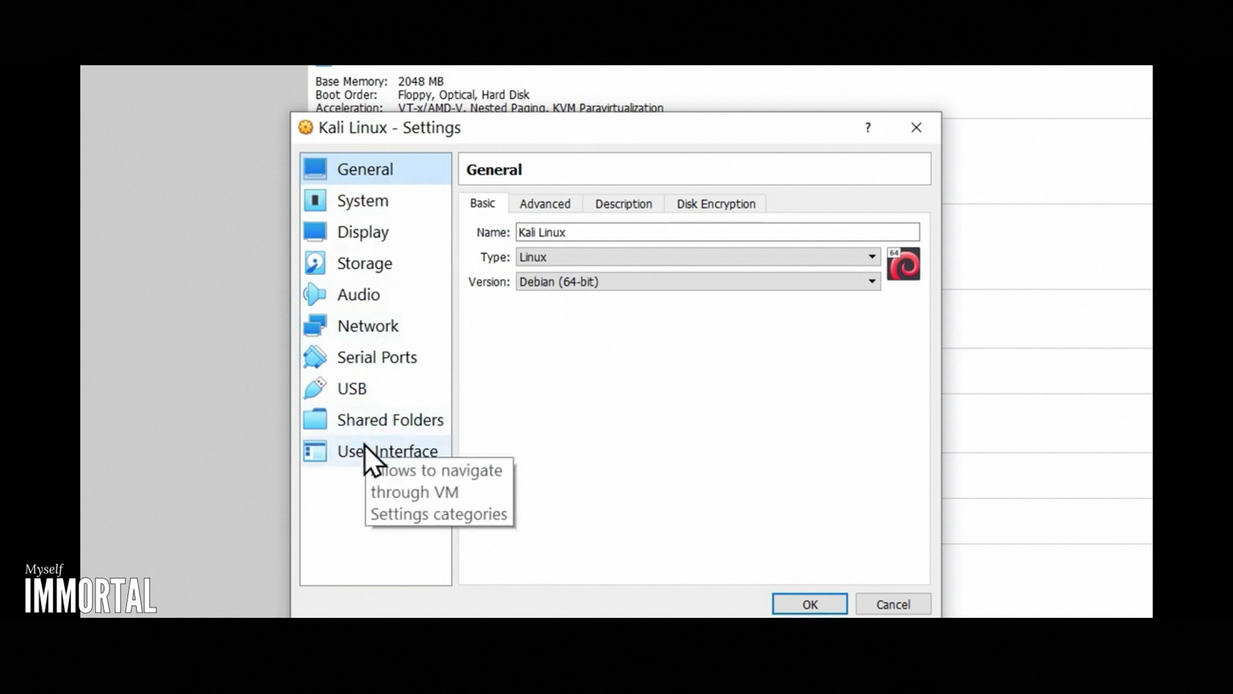
left_click(365, 265)
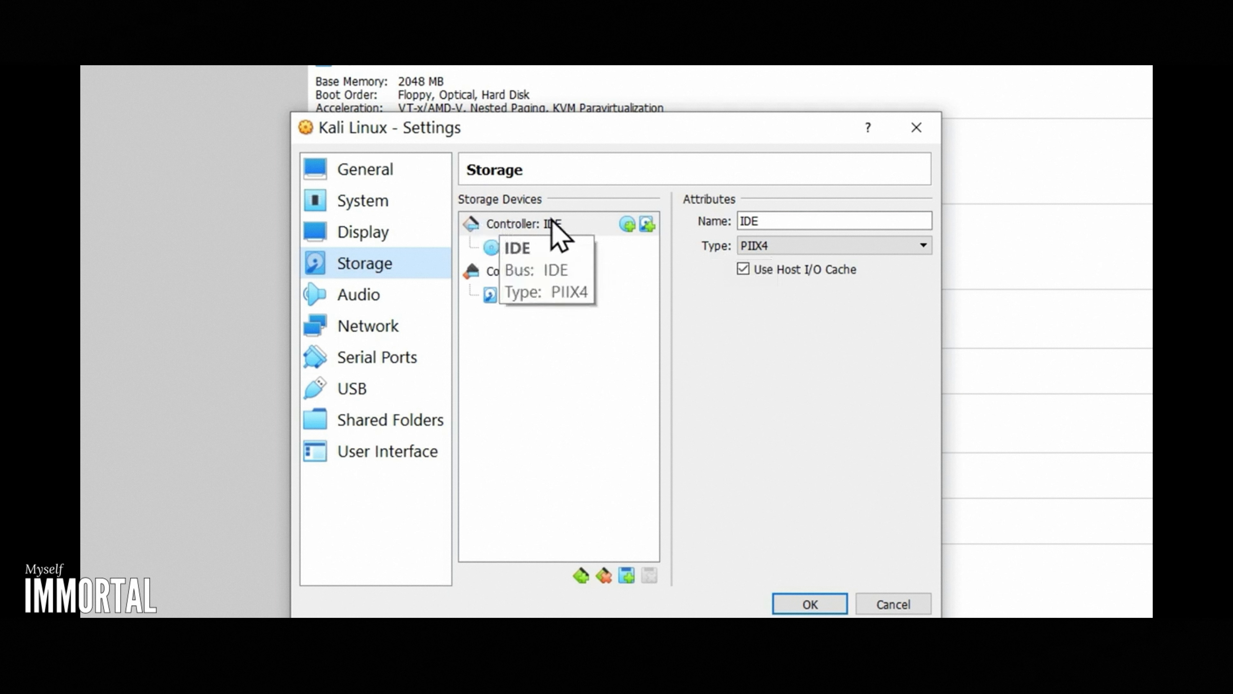
left_click(525, 252)
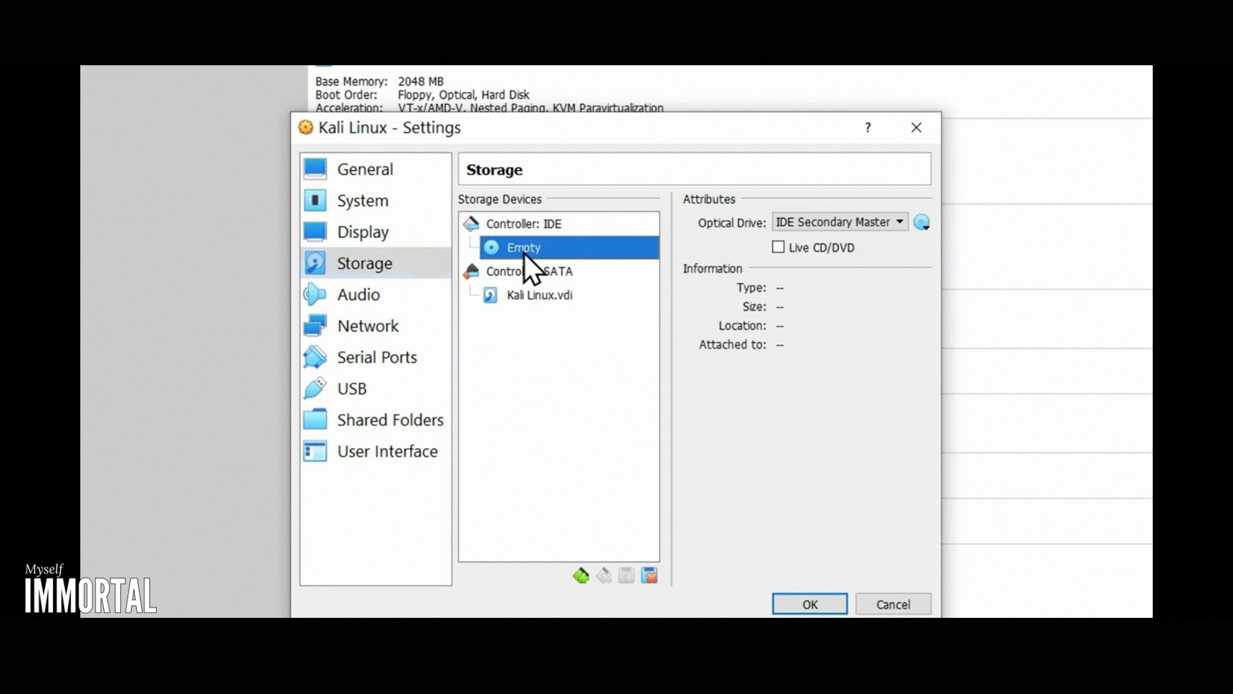
right_click(528, 249)
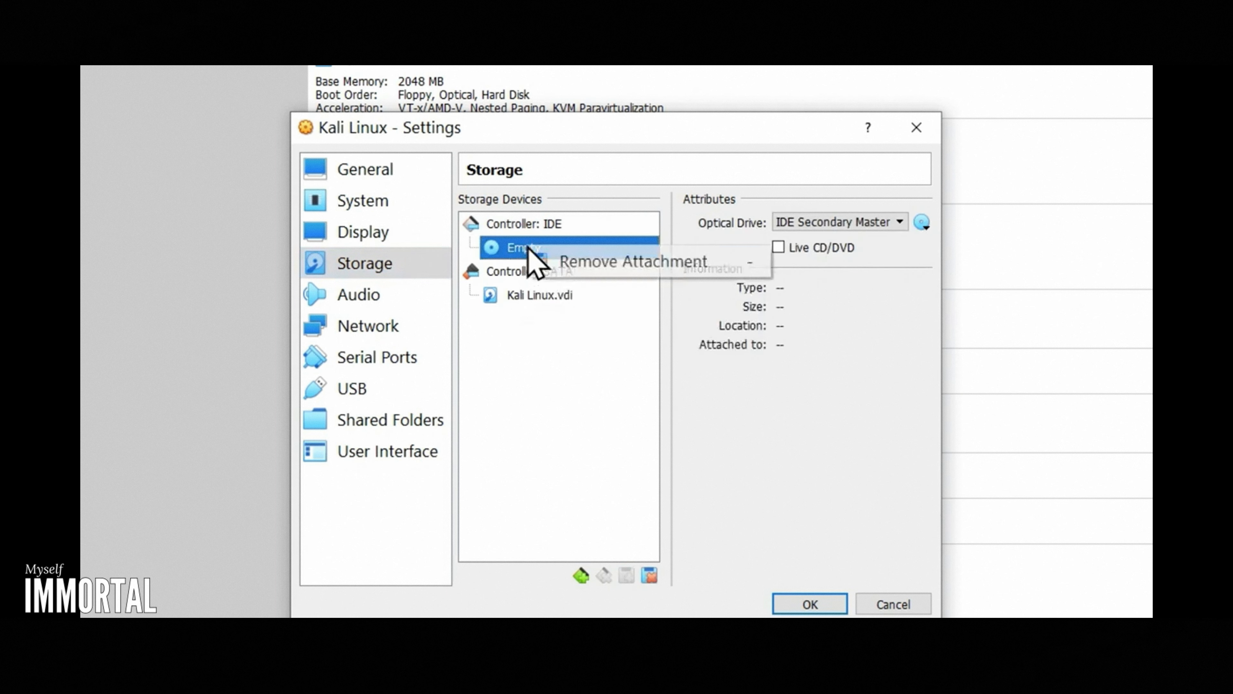
left_click(600, 262)
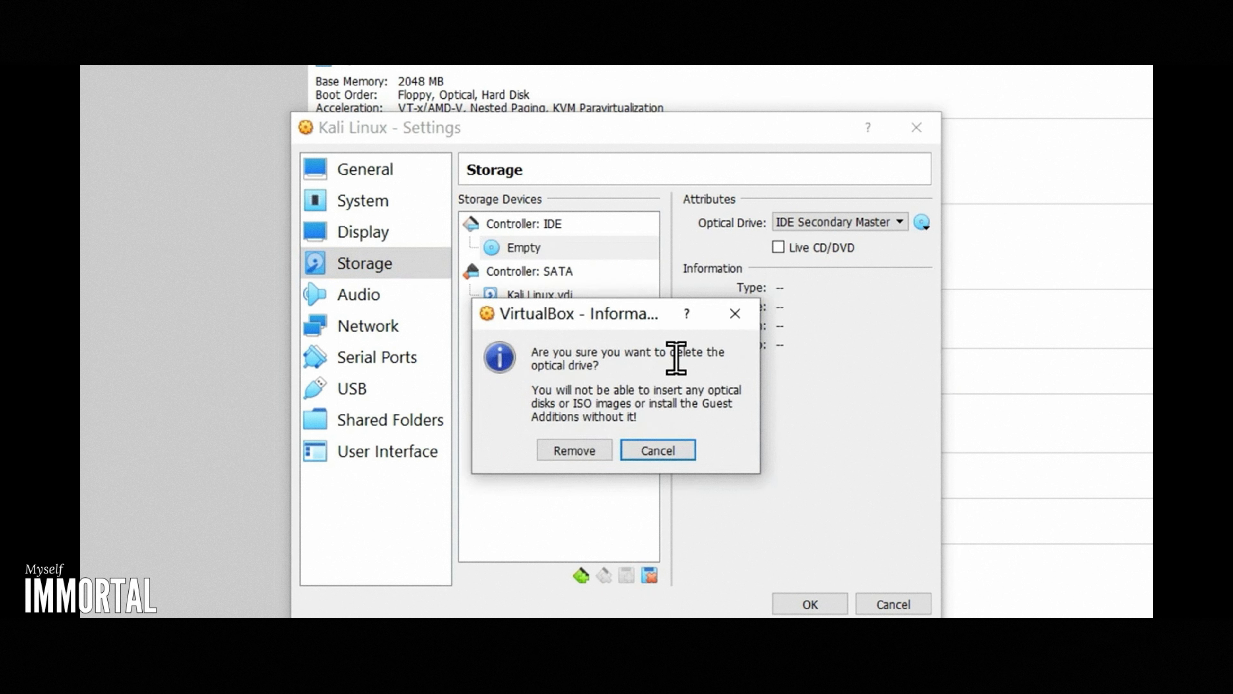
left_click(579, 454)
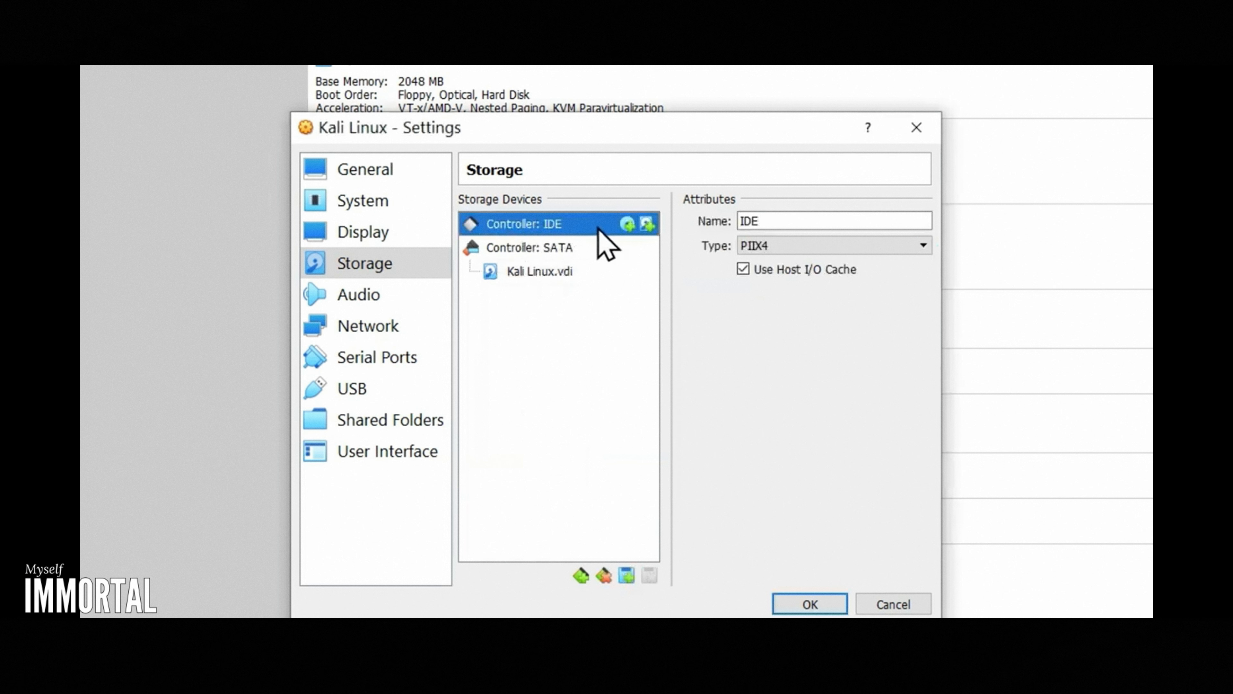
Step: Attach kali-linux-2020.2-installer-amd64 (2).iso from the Desktop as an optical drive on the IDE controller and save the machine settings
left_click(627, 224)
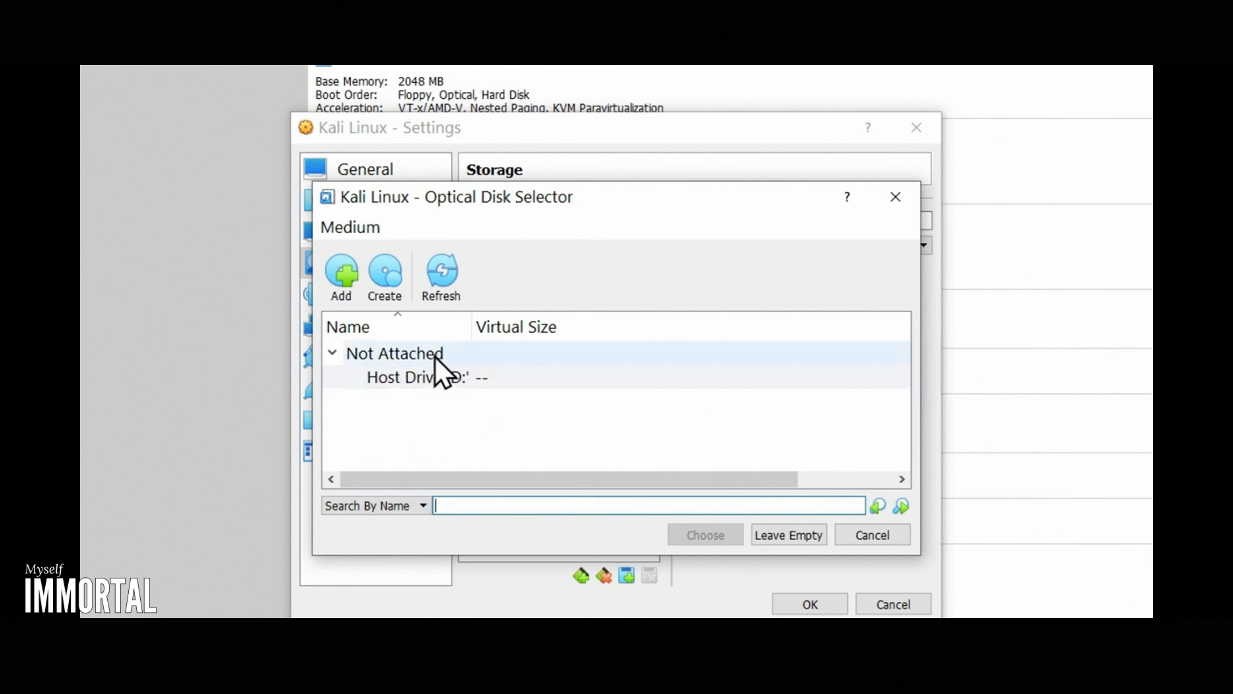
left_click(341, 274)
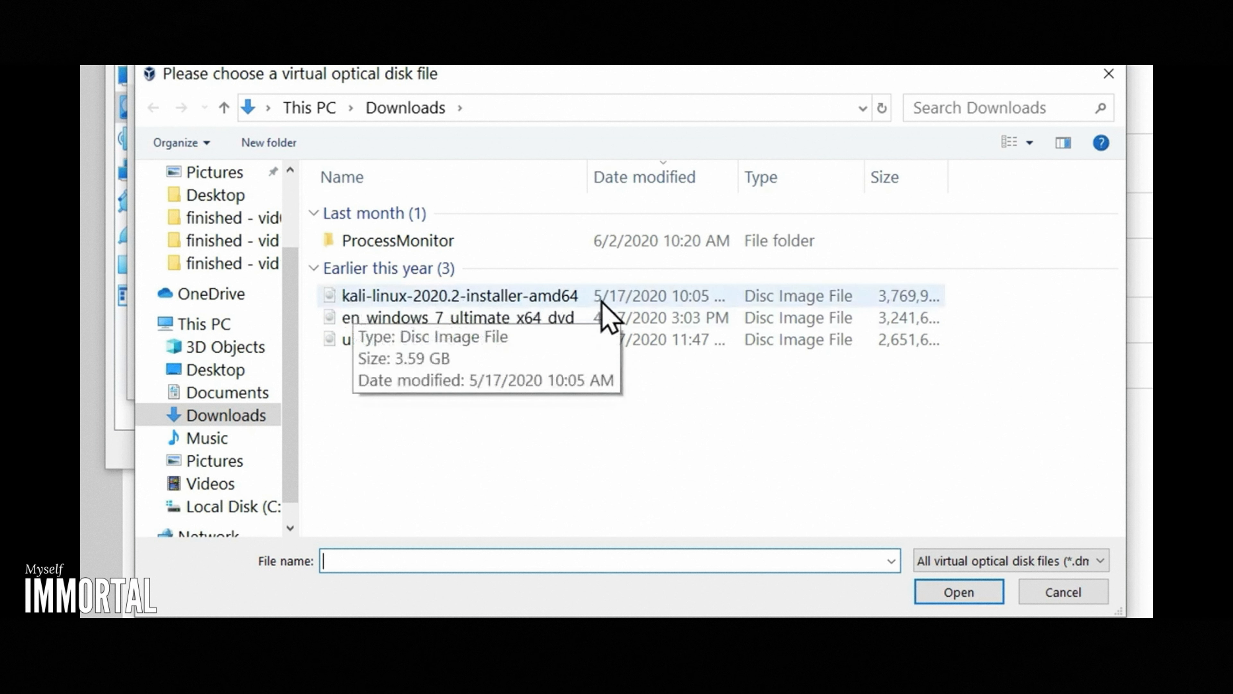
left_click(224, 371)
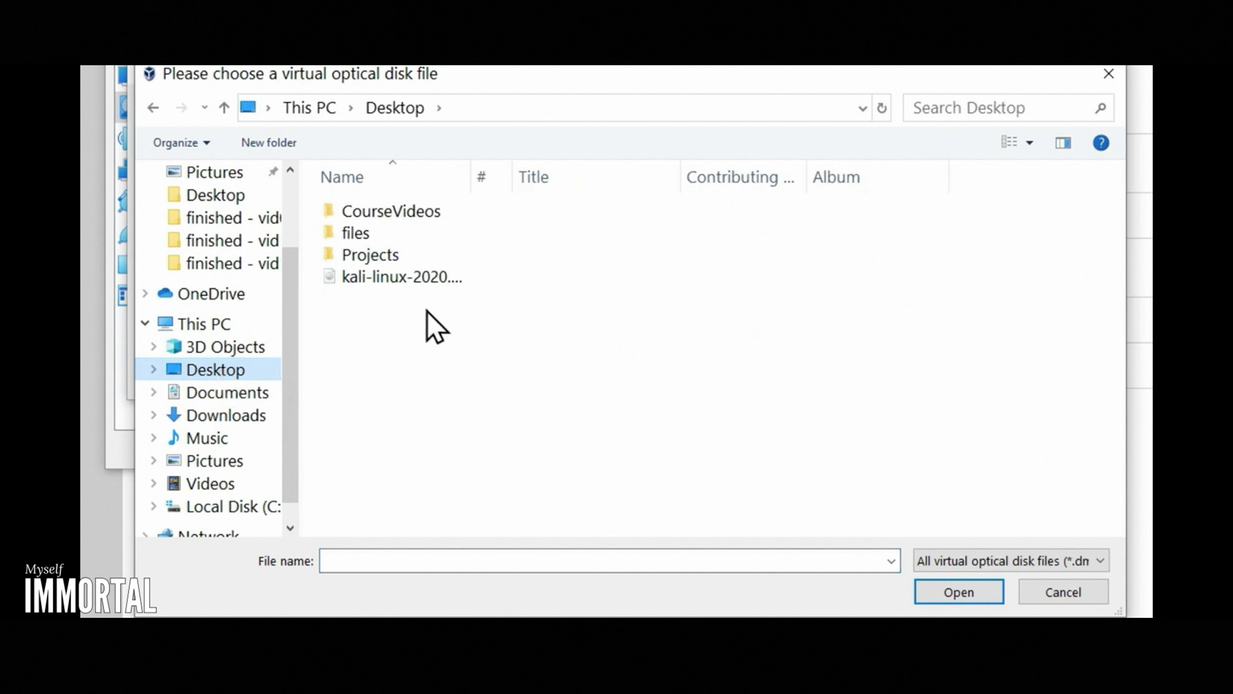
left_click(373, 275)
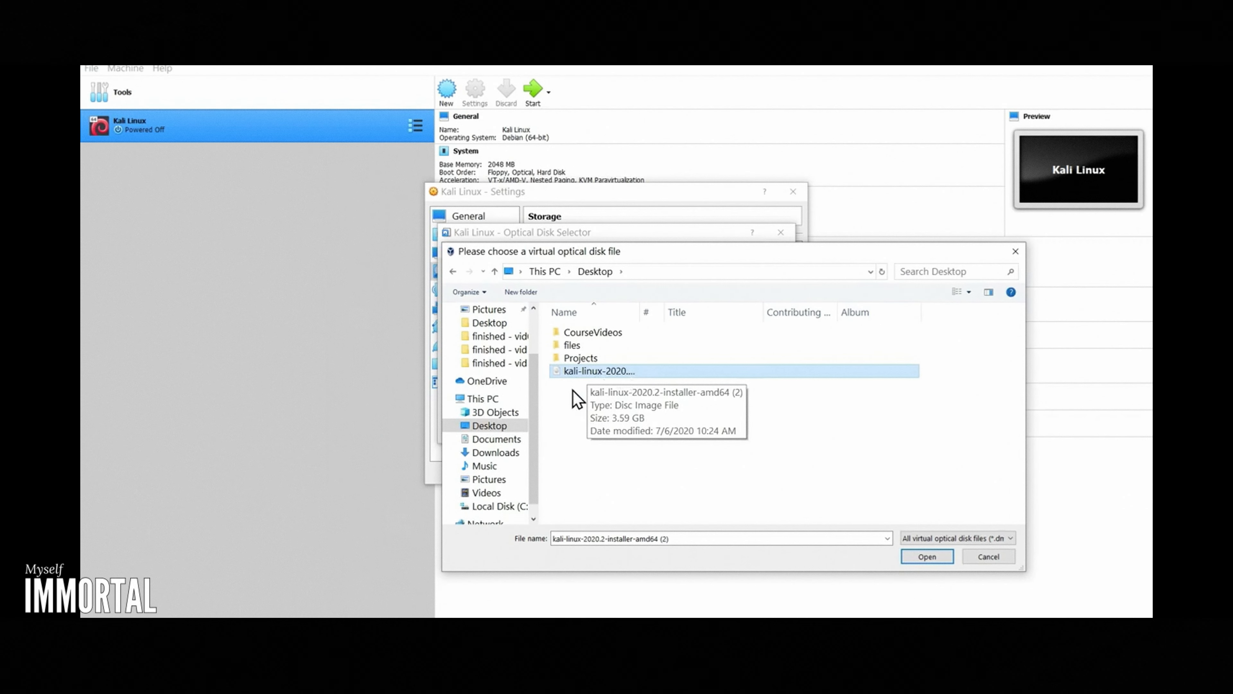
double_click(611, 373)
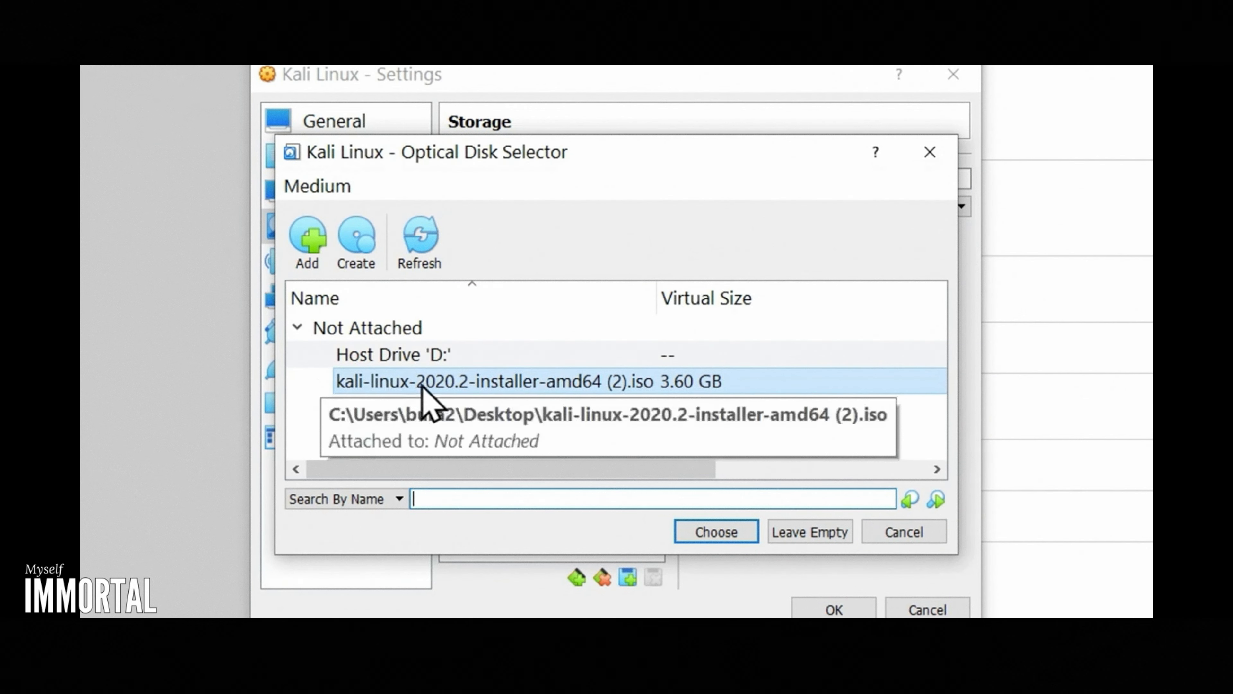
left_click(663, 382)
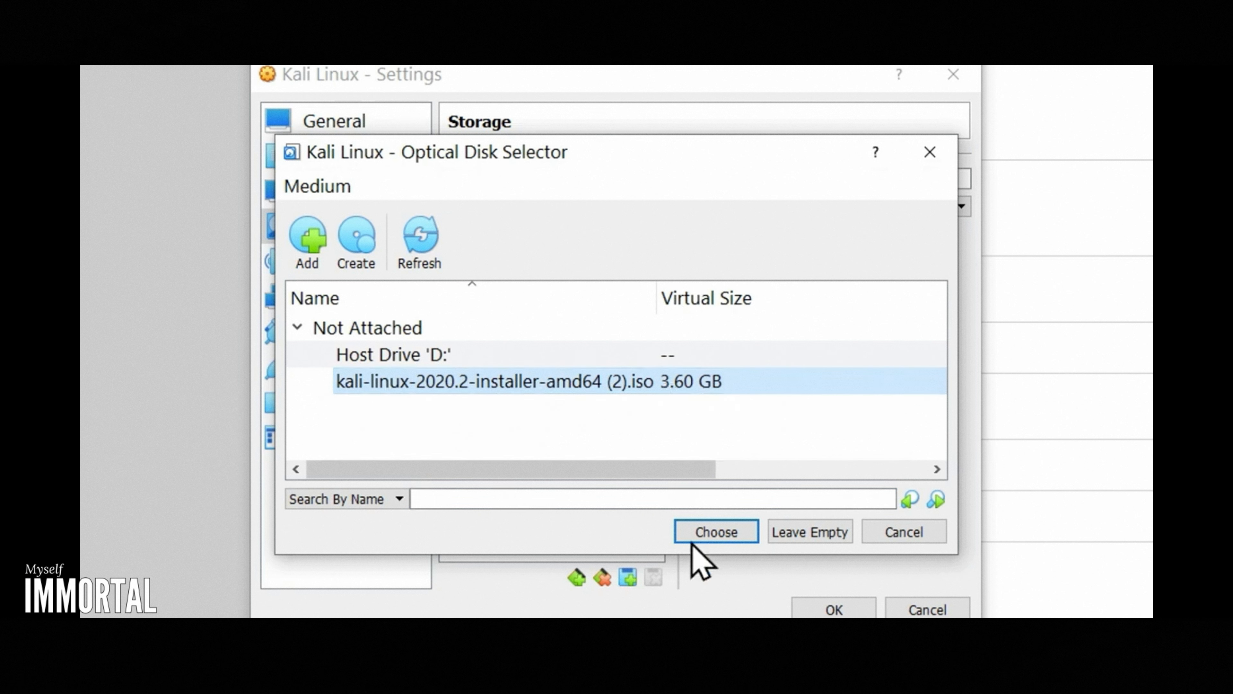
left_click(717, 532)
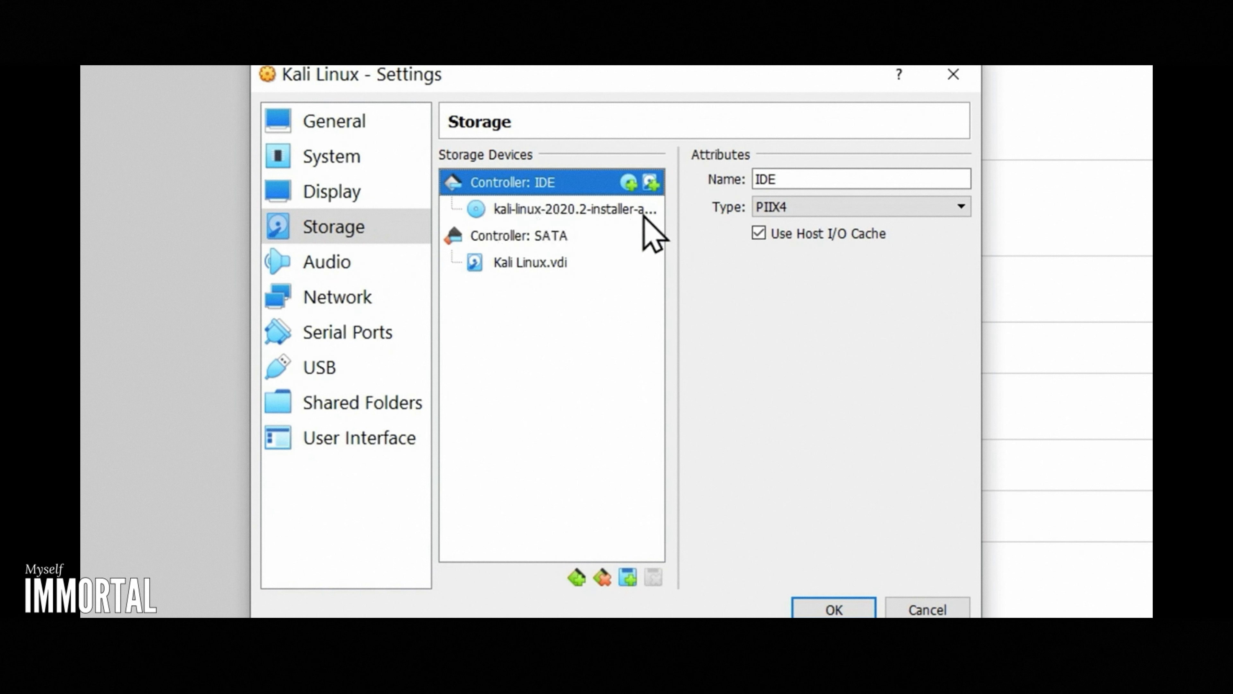
left_click(833, 609)
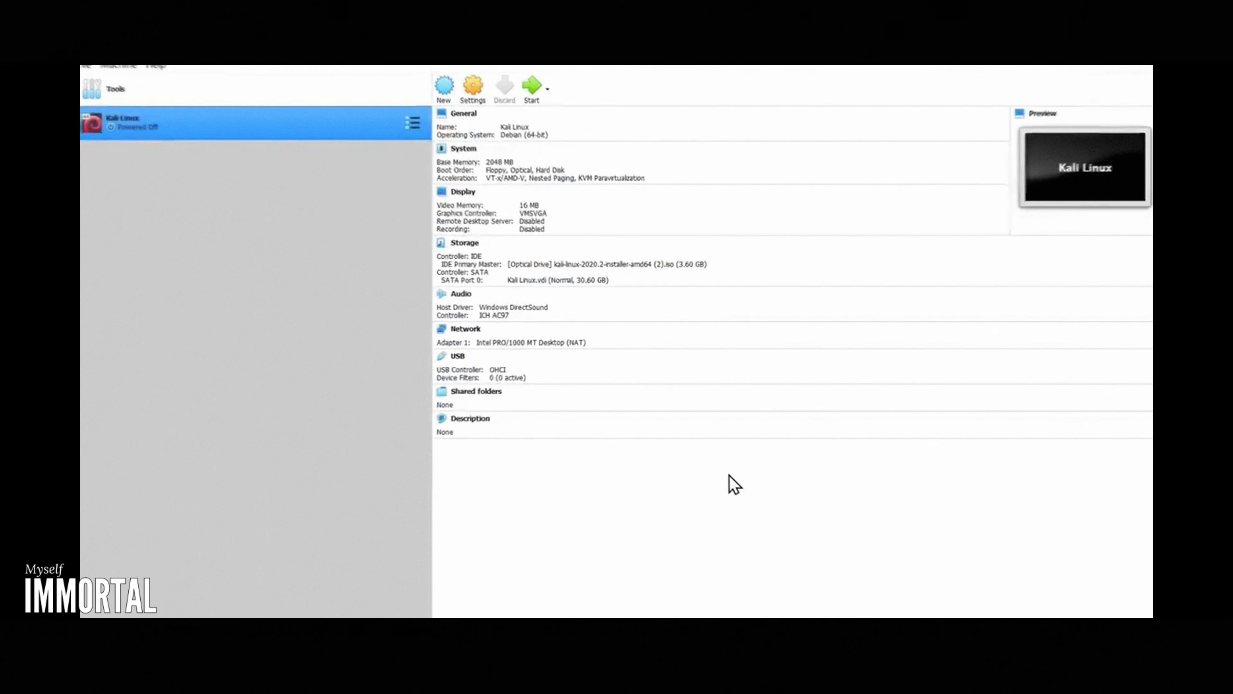